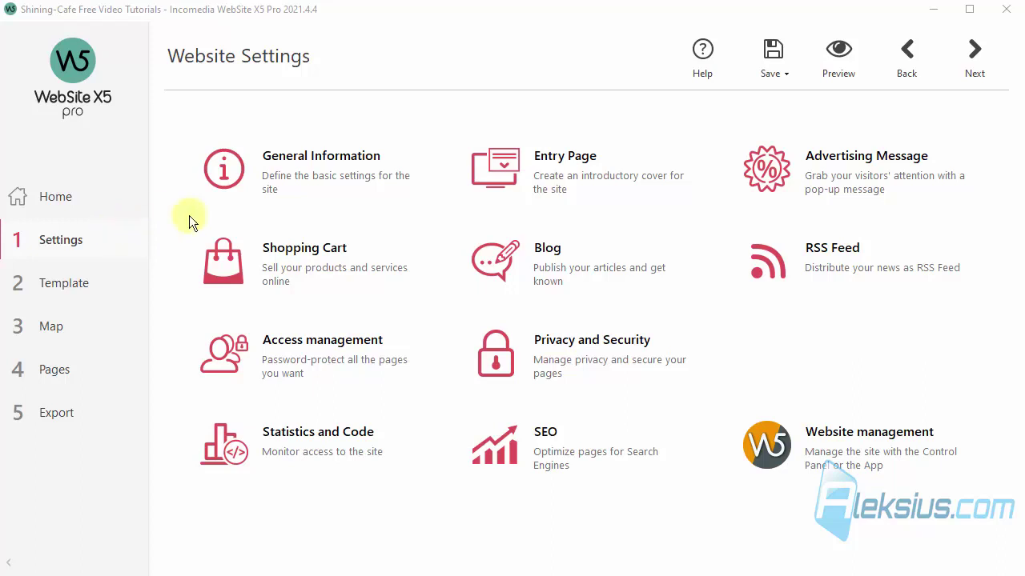
Review the website's general information settings and leave them without saving changes
left_click(341, 165)
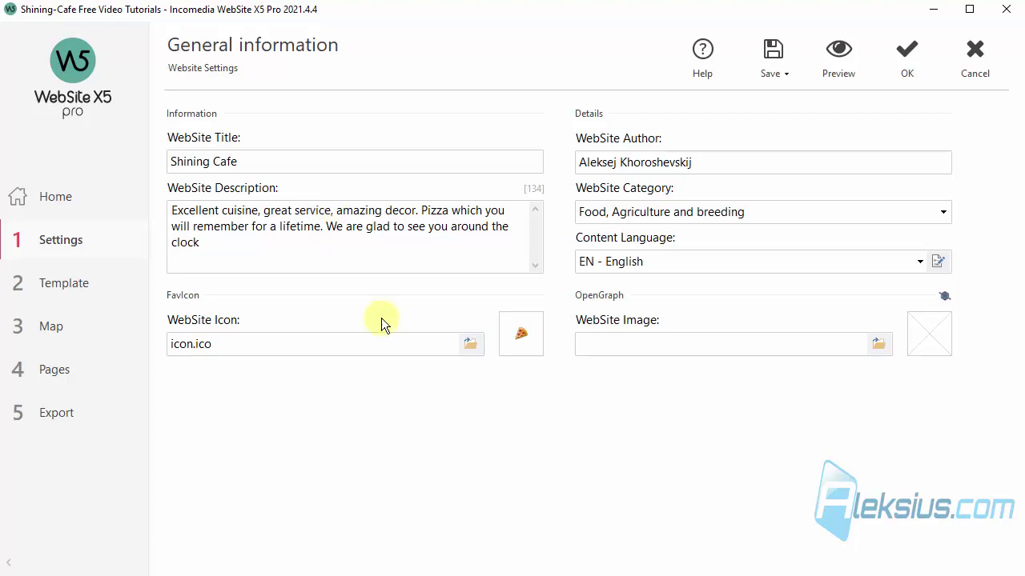
left_click(975, 56)
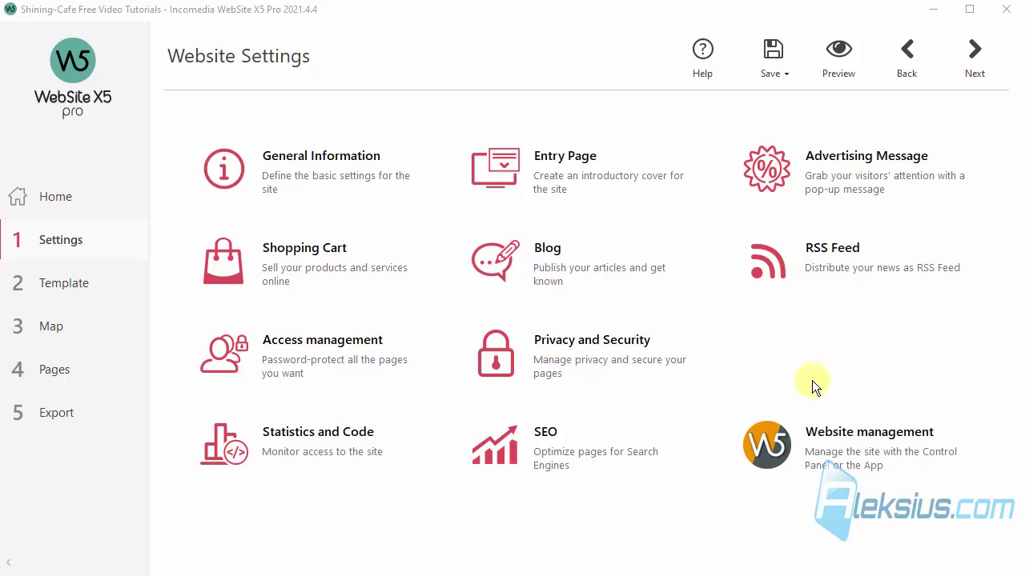
Open the settings for uploading the website to the internet and choose Other Web Space Provider as the web space
left_click(75, 415)
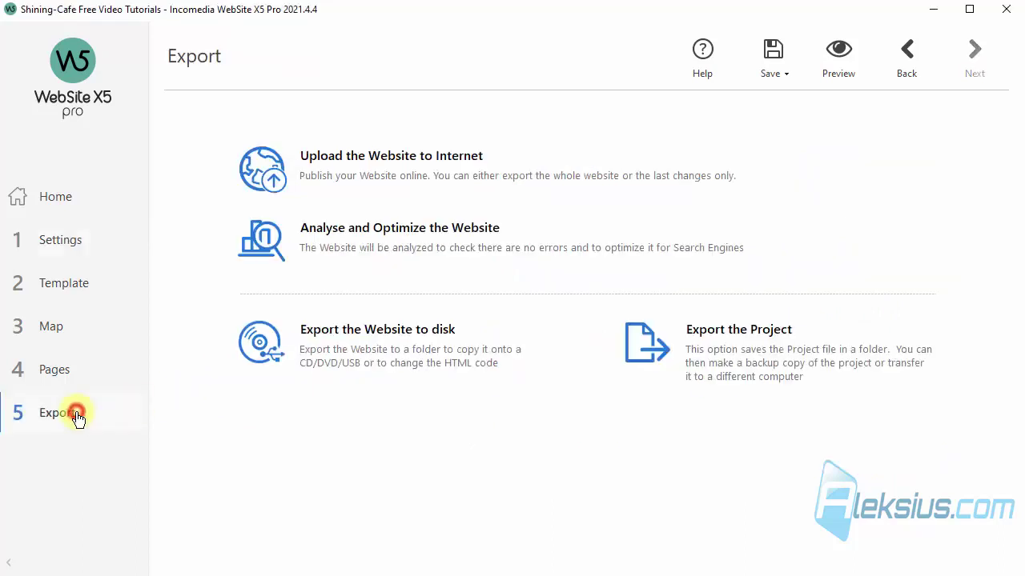
left_click(441, 154)
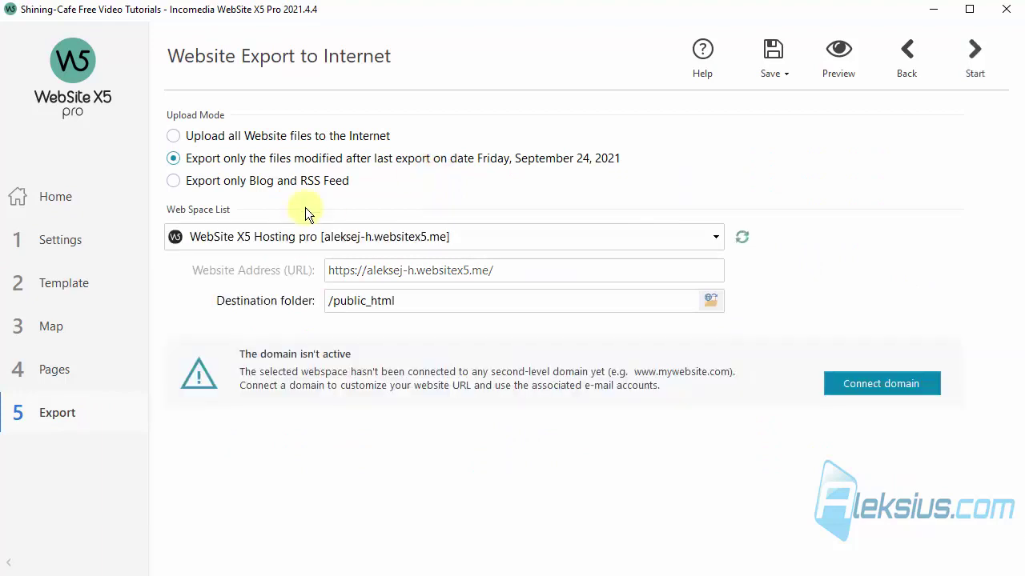
left_click(609, 239)
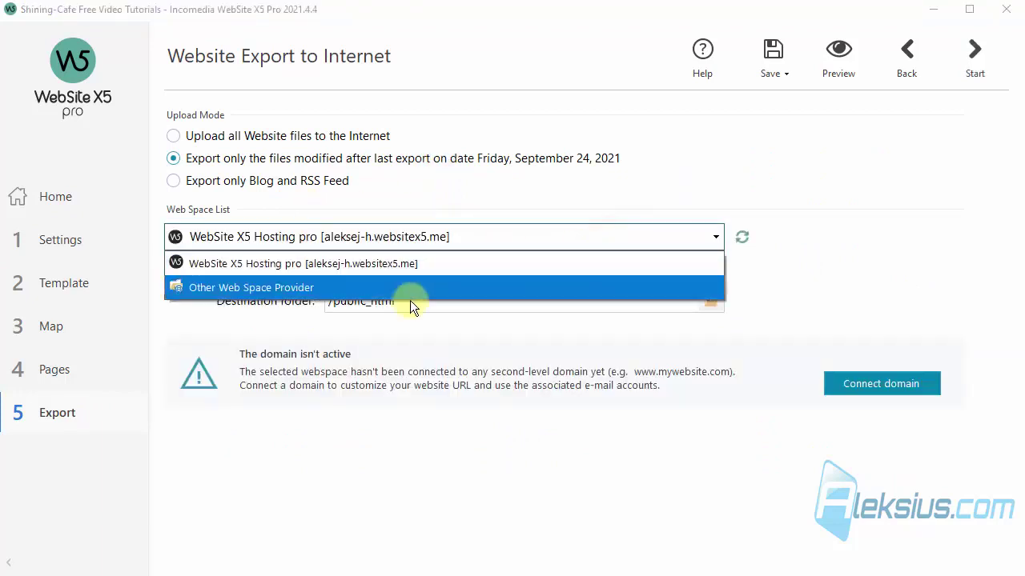
left_click(300, 288)
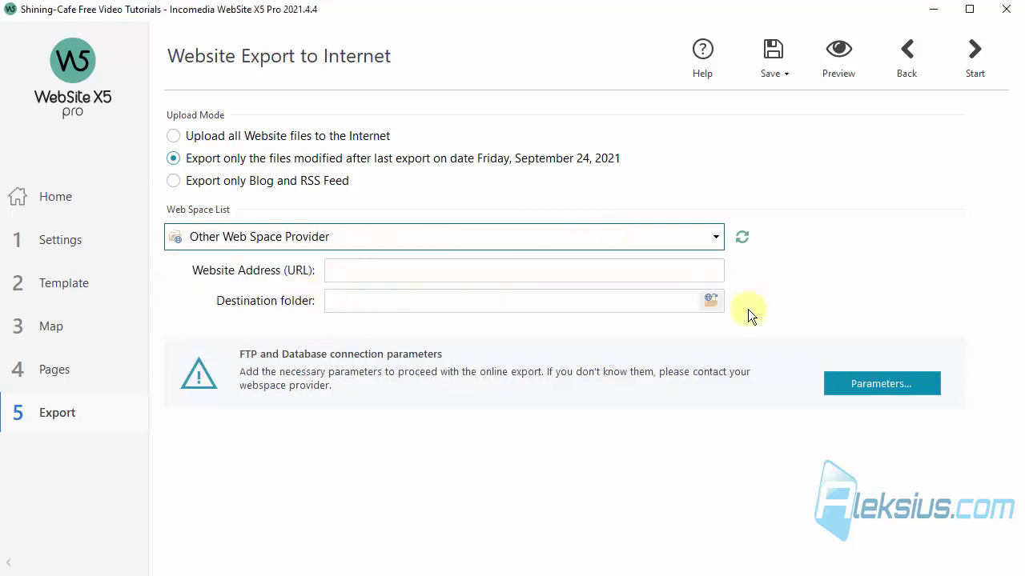
Examine the FTP, database and e-mail connection parameters of the other provider, including the e-mail script types, and close them
left_click(890, 389)
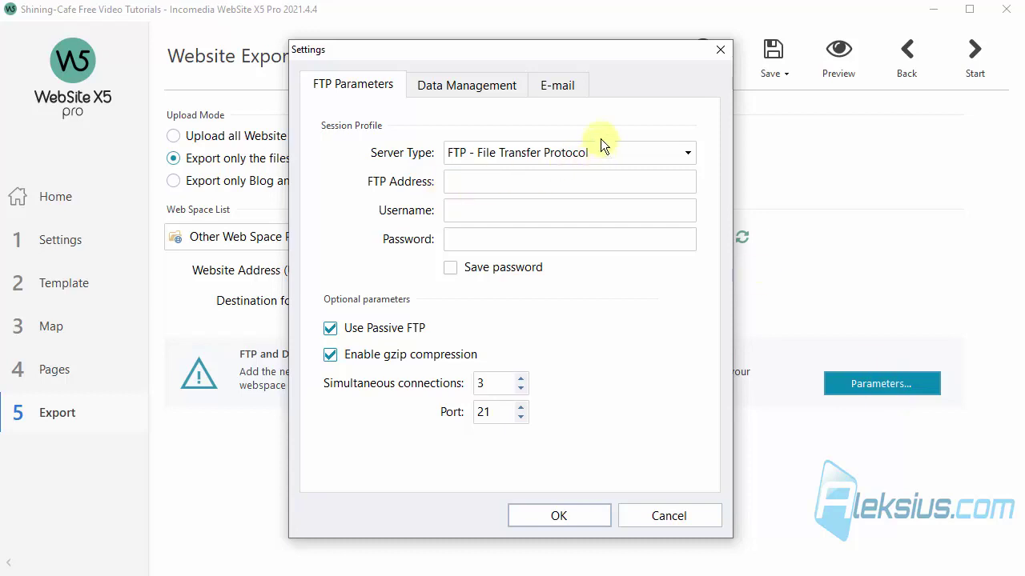
left_click(475, 152)
left_click(475, 152)
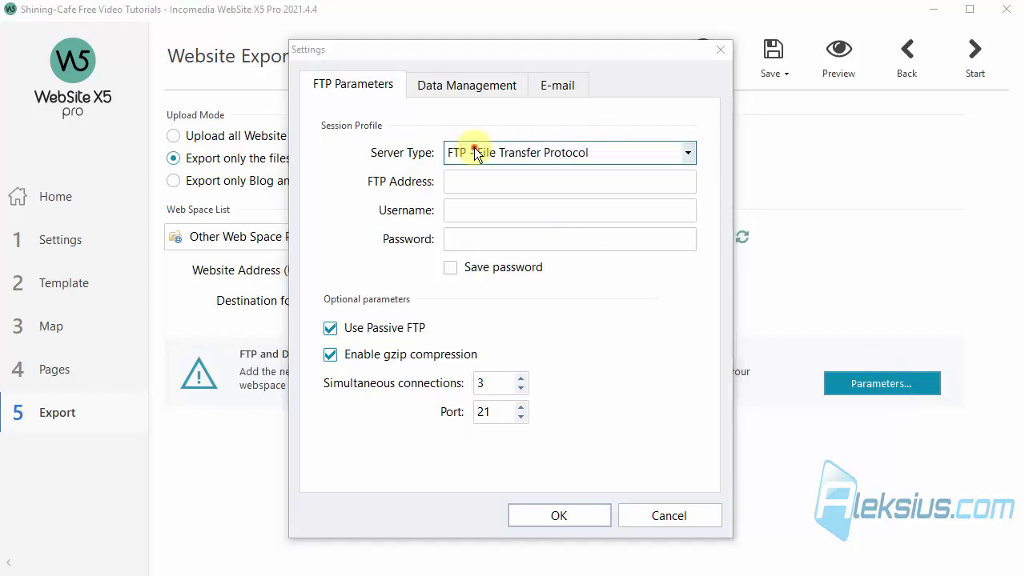
left_click(460, 89)
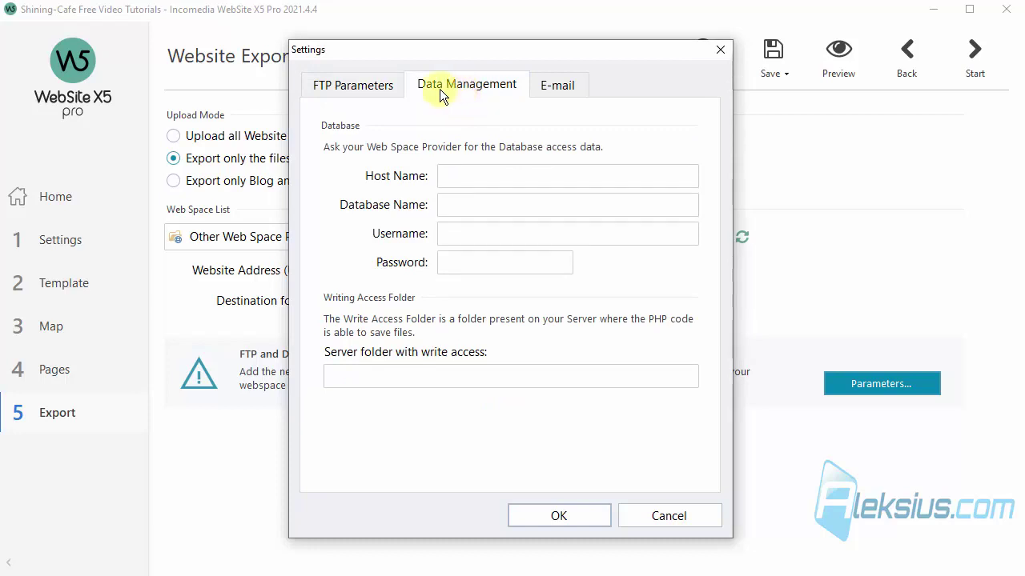
left_click(557, 84)
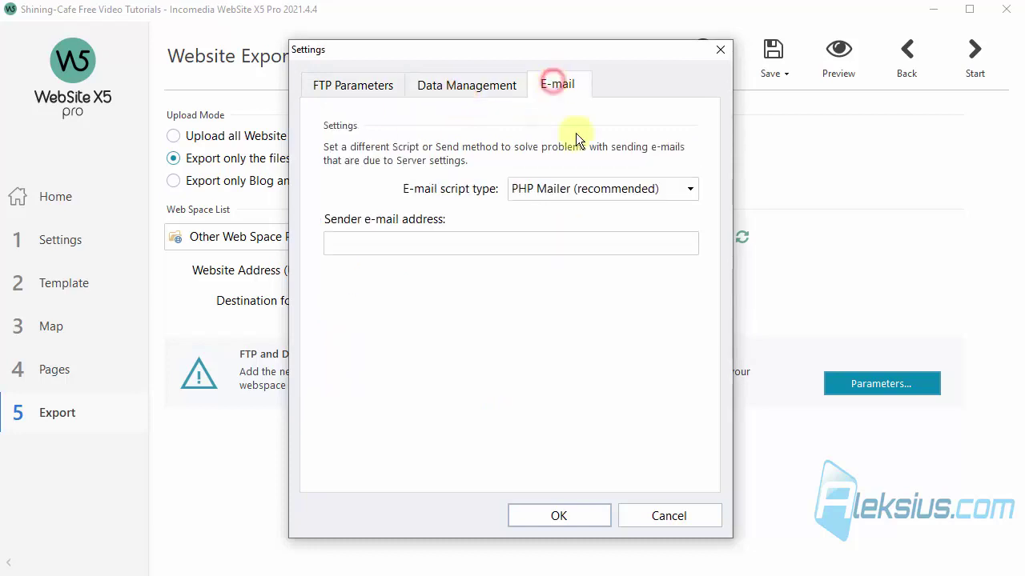
left_click(587, 191)
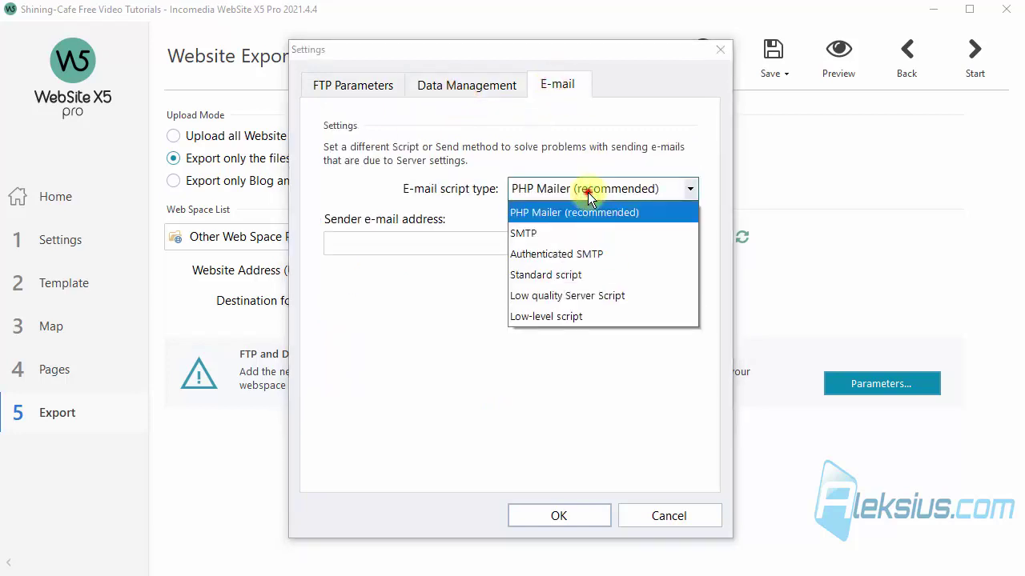
left_click(588, 192)
left_click(724, 53)
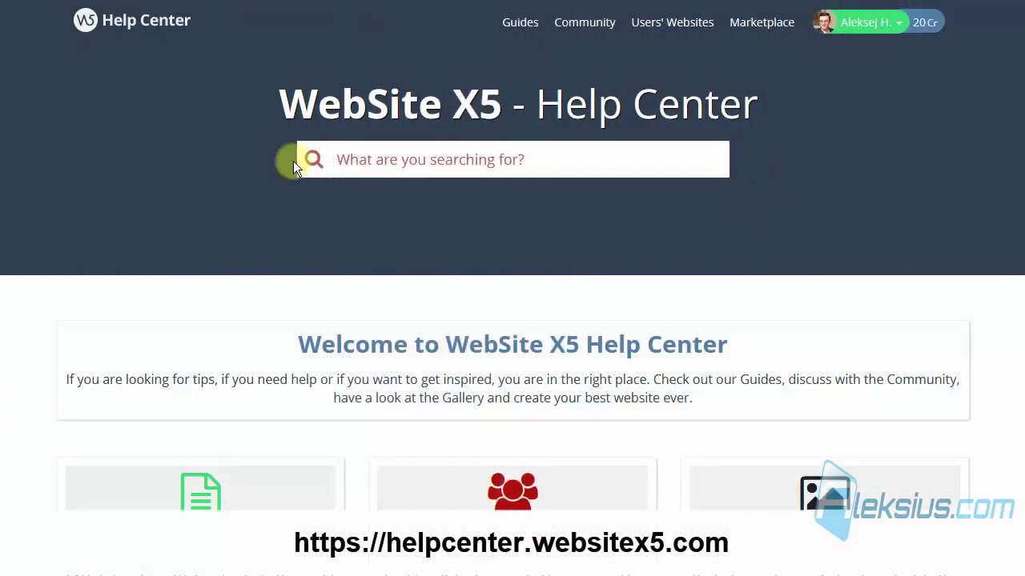
Switch to the WebSite X5 Help Center and open the account's webhosting section to view the list of webspaces
left_click(875, 25)
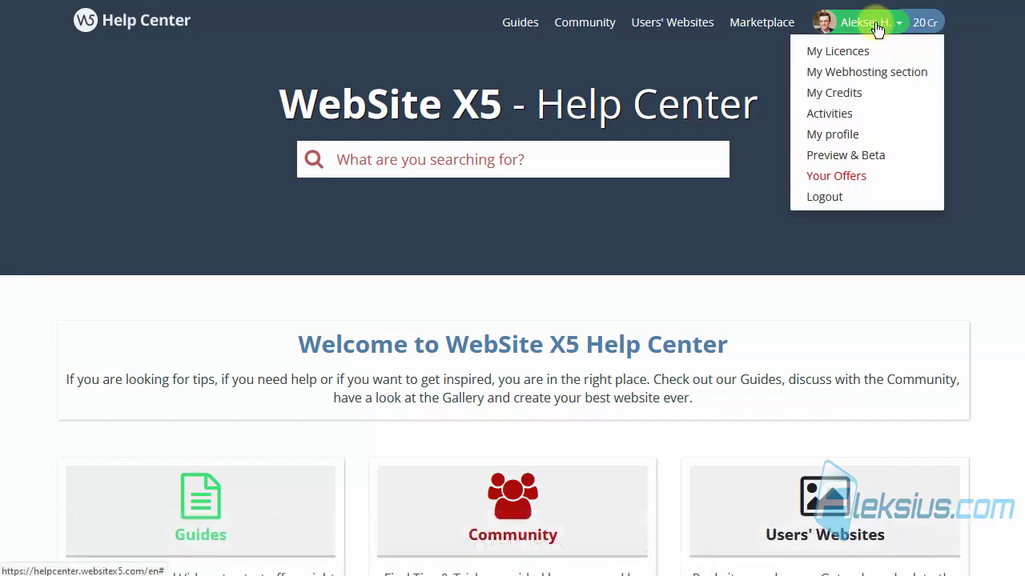
left_click(880, 80)
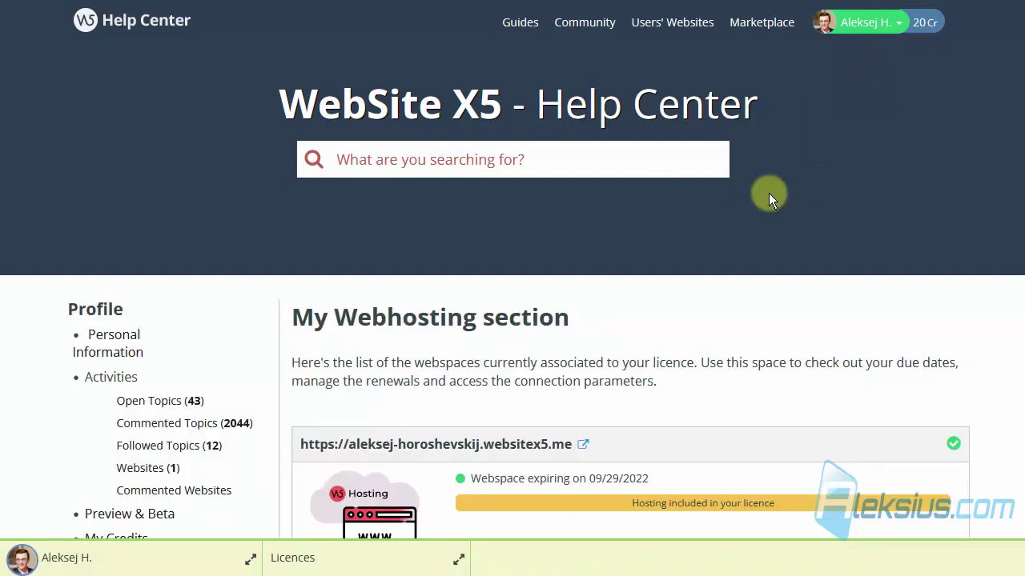
scroll(768, 193, "down", 5)
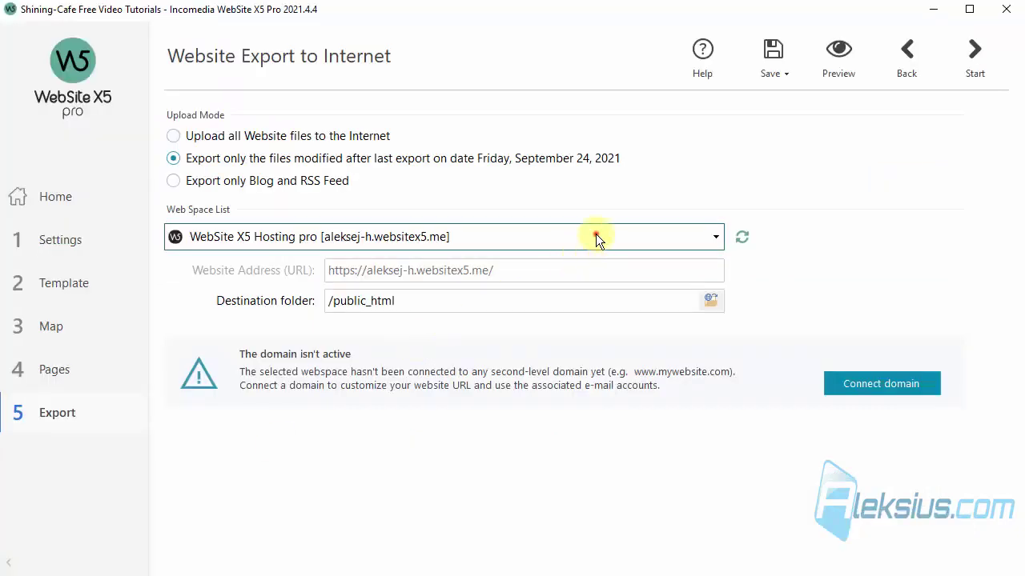
In WebSite X5, inspect the FTP and e-mail parameters for Other Web Space Provider, cancel, and reselect the WebSite X5 Hosting pro web space
left_click(595, 234)
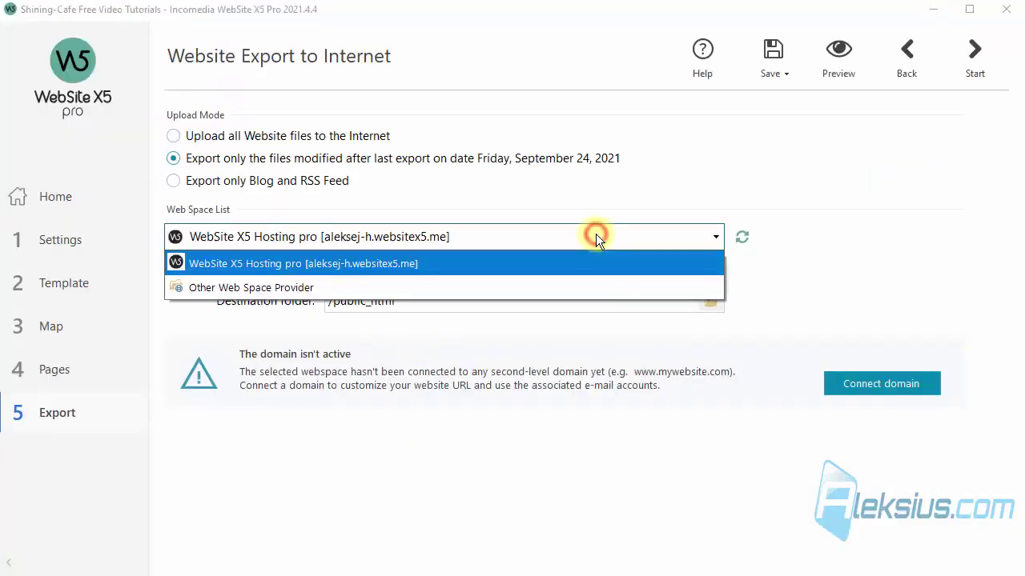
left_click(333, 289)
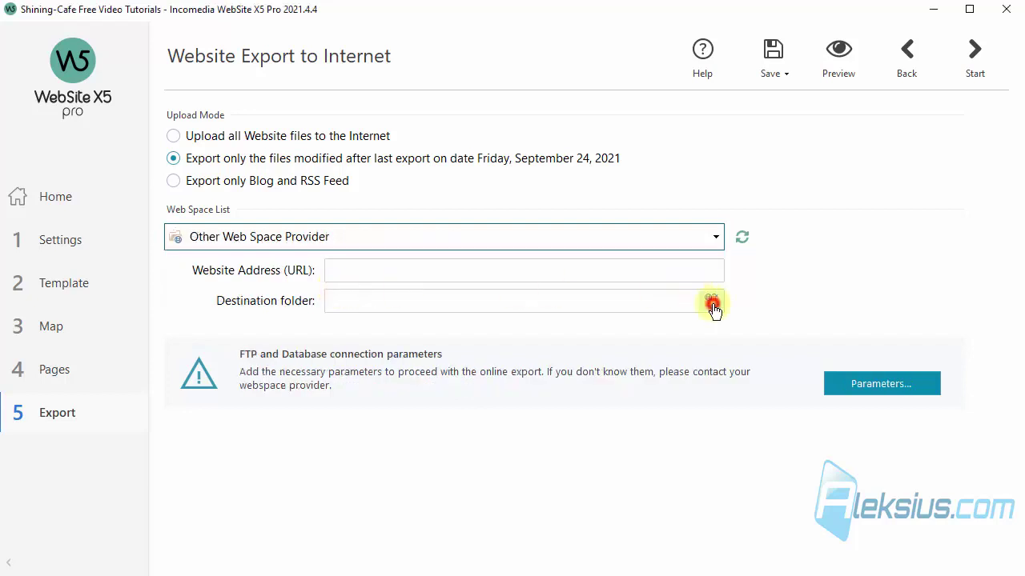
left_click(878, 383)
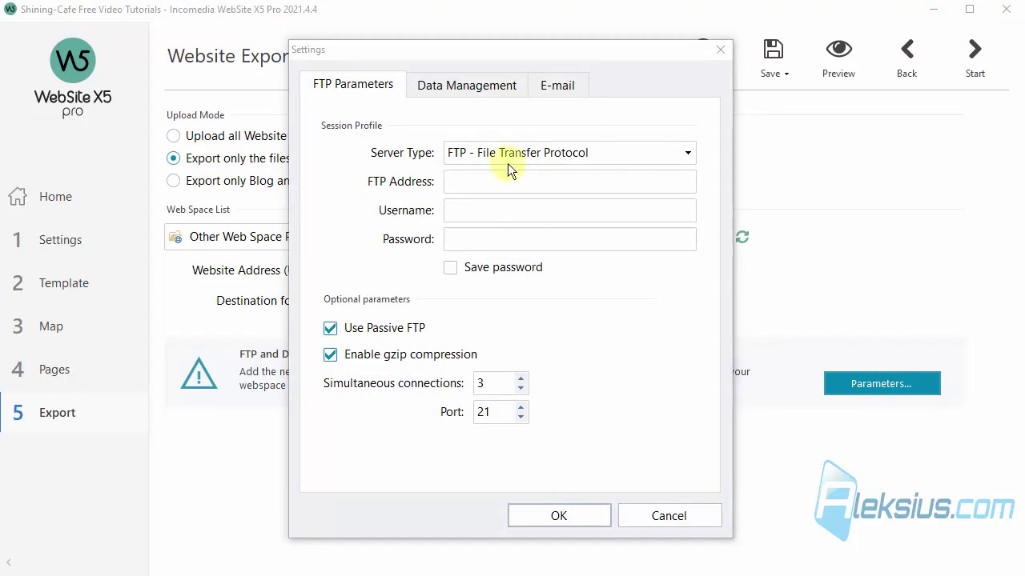
left_click(572, 85)
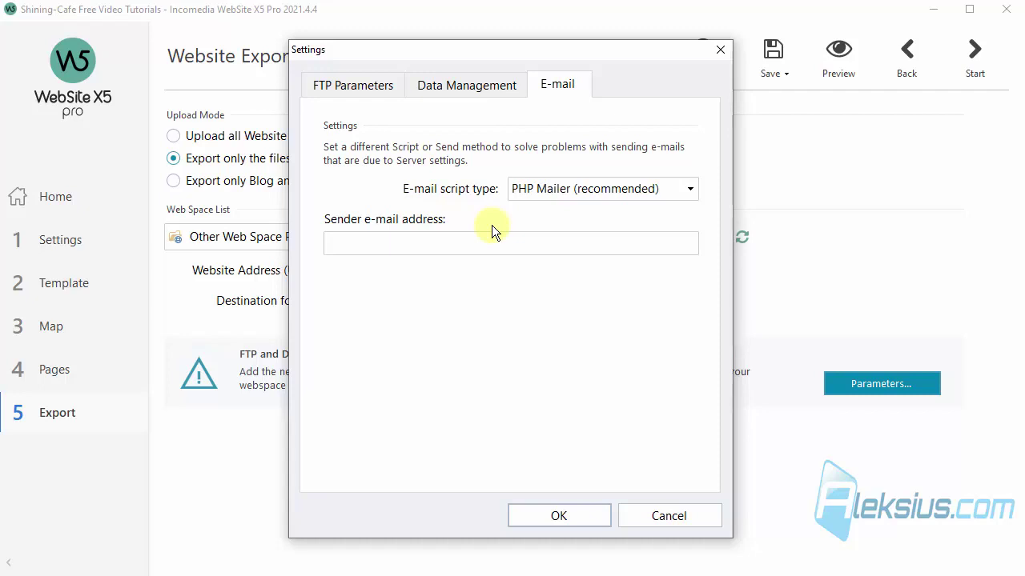
left_click(669, 516)
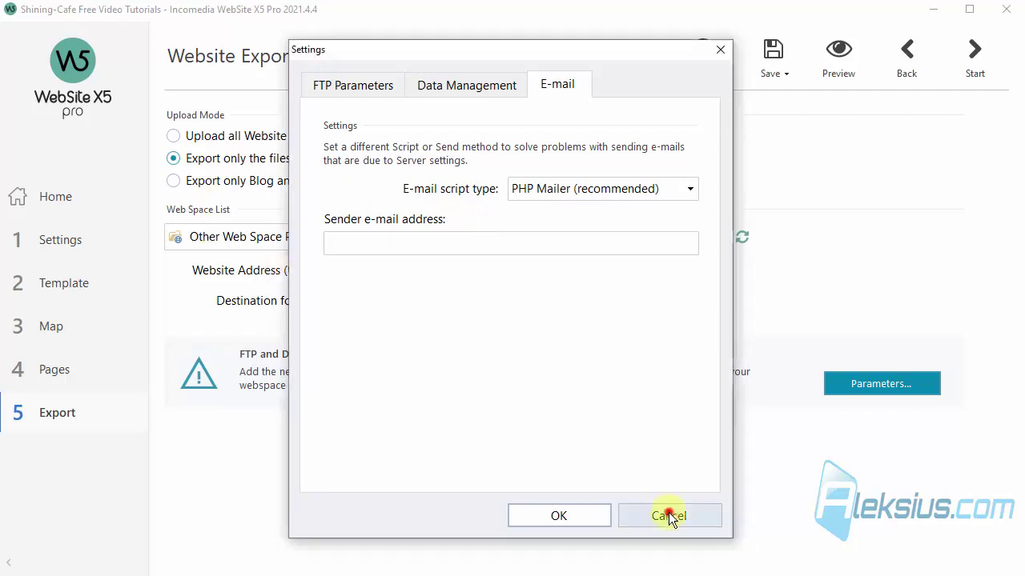
left_click(470, 237)
left_click(319, 266)
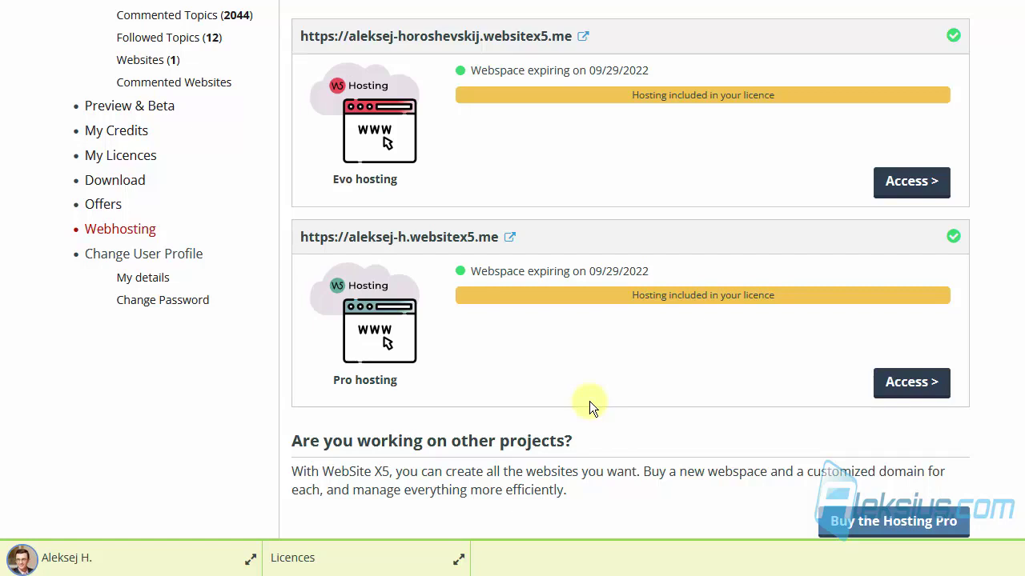
In the Help Center's webspace list, open the control panels of the Pro hosting and Evo hosting in new browser tabs
right_click(915, 389)
left_click(955, 404)
right_click(925, 190)
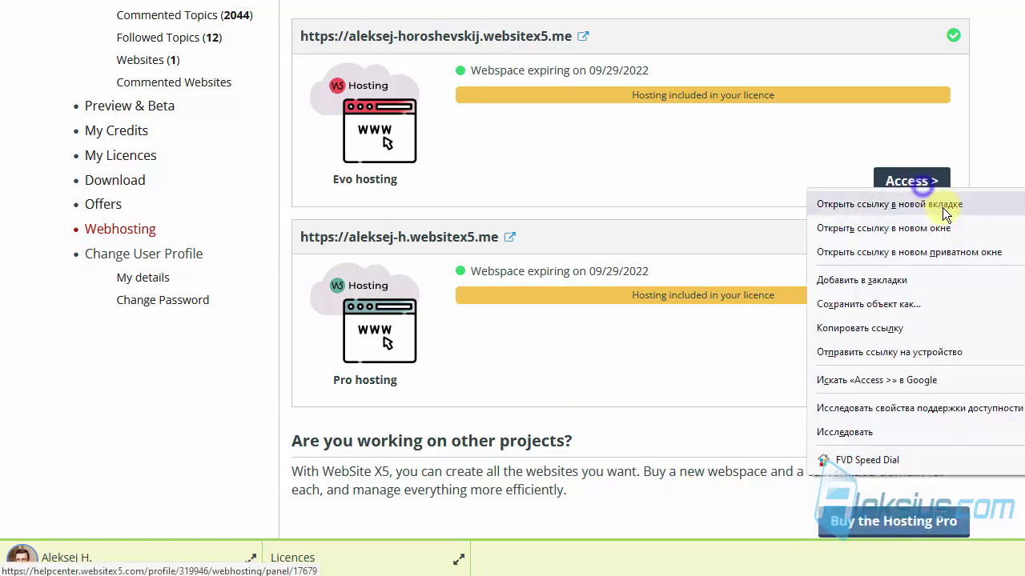
left_click(939, 204)
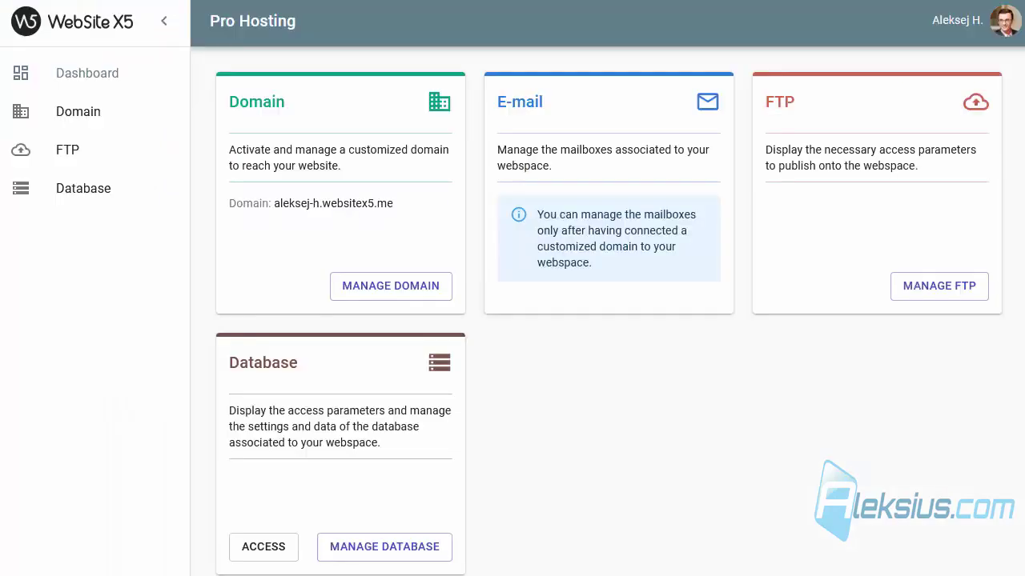
In the Pro Hosting domain management, configure the external domain aleksius.com as the customized domain
left_click(391, 293)
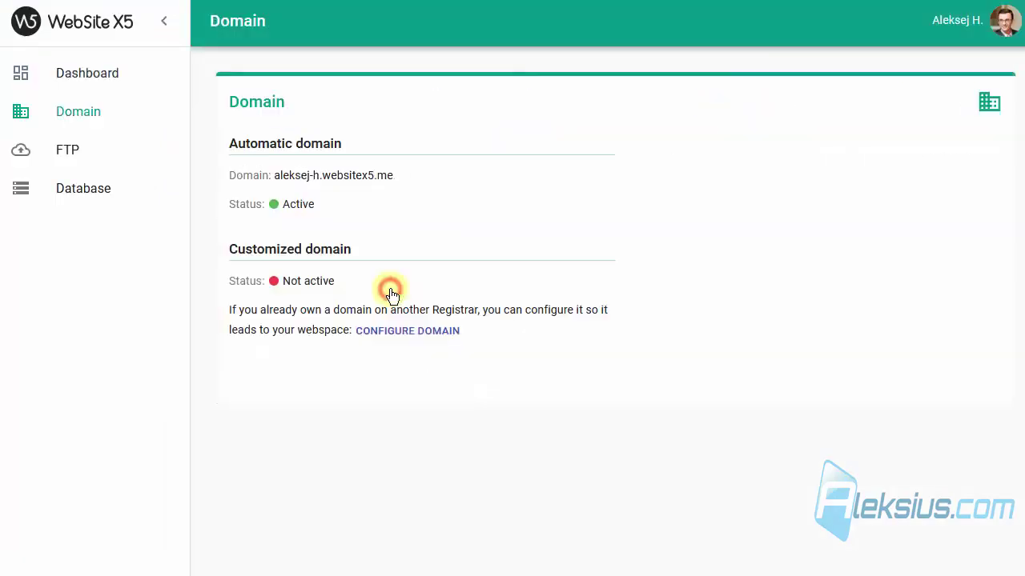
left_click(402, 340)
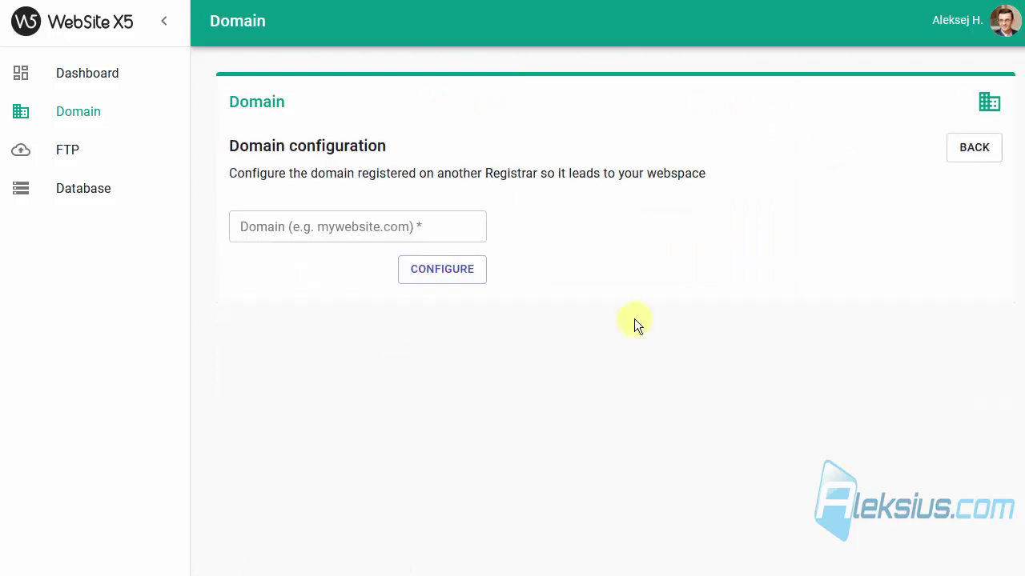
left_click(437, 225)
type("aleksius.com")
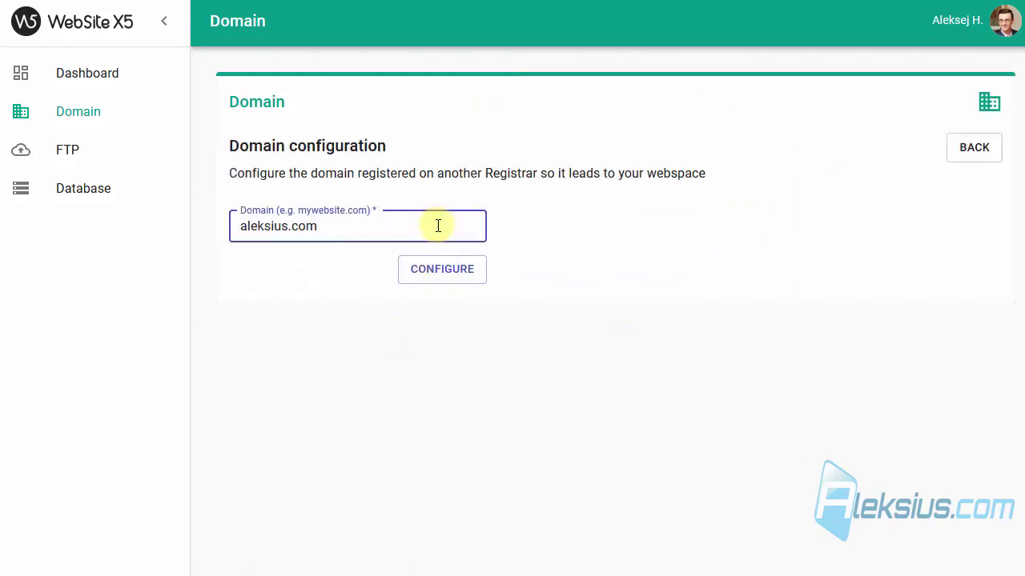
left_click(449, 285)
Mark the DNS as already configured on the domain provider and submit the domain configuration
scroll(547, 296, "down", 1)
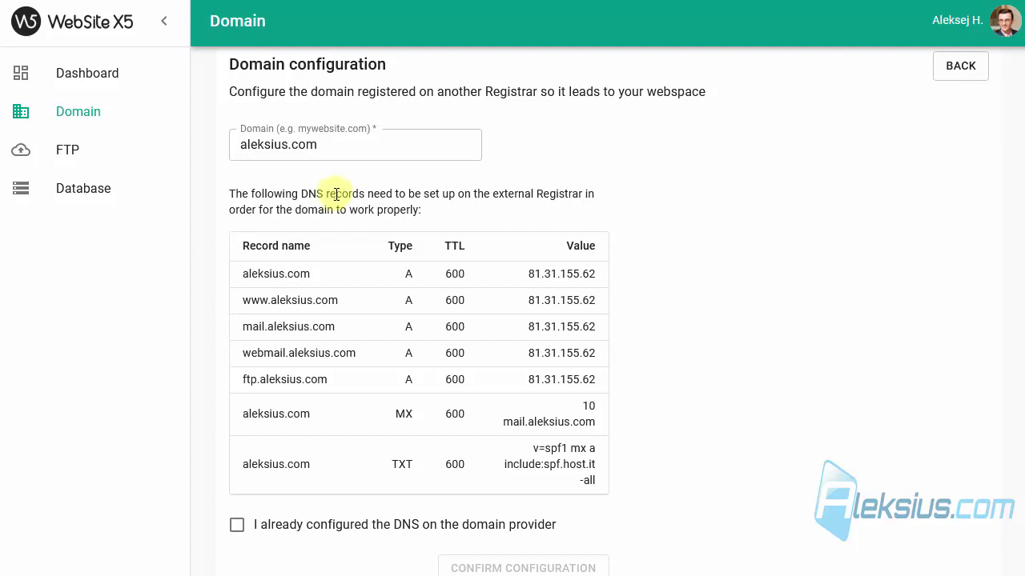
scroll(441, 393, "down", 1)
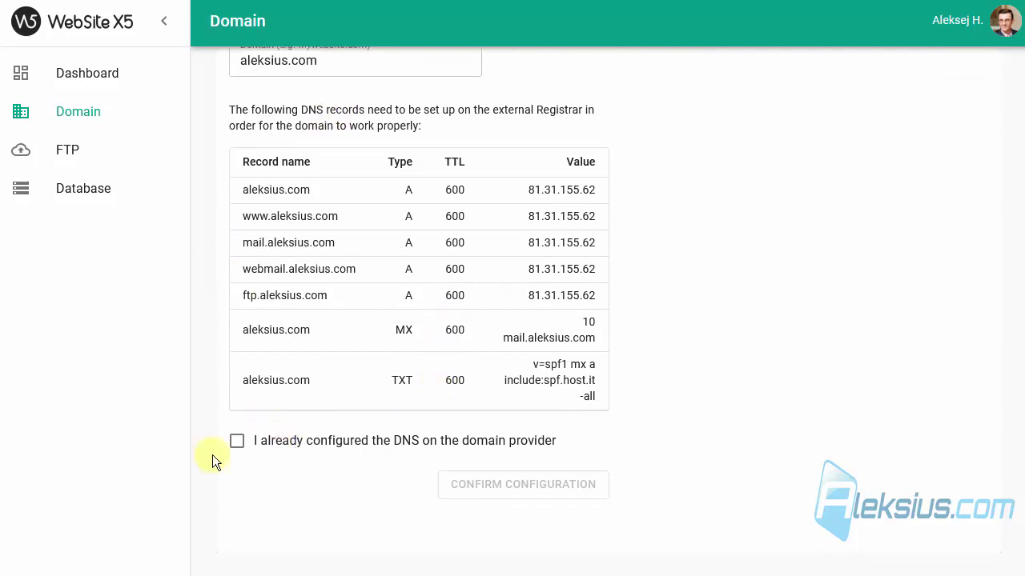
left_click(238, 444)
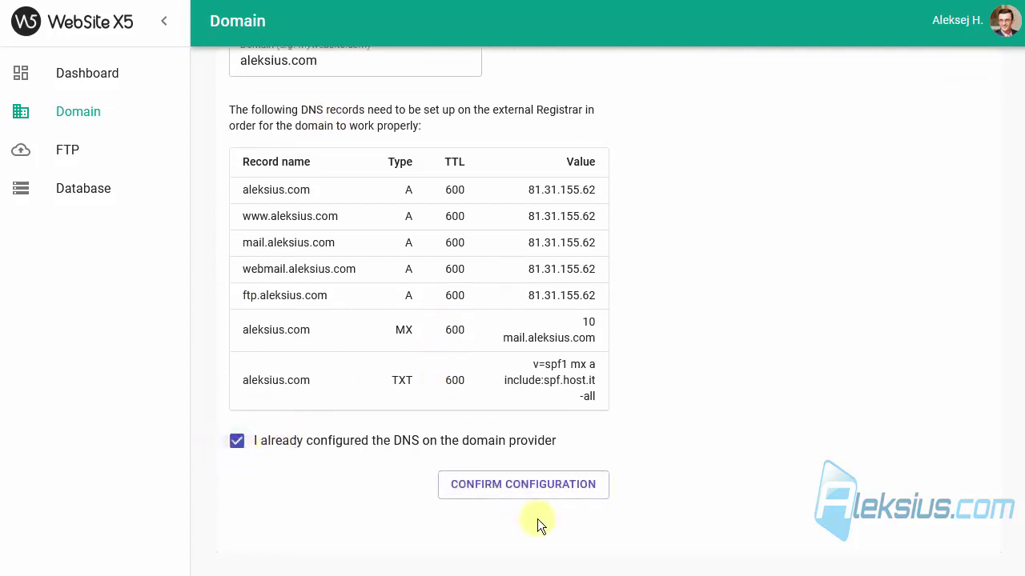
left_click(565, 485)
Open the Pro Hosting FTP management and copy the account's host name into the Host field of FileZilla
left_click(81, 78)
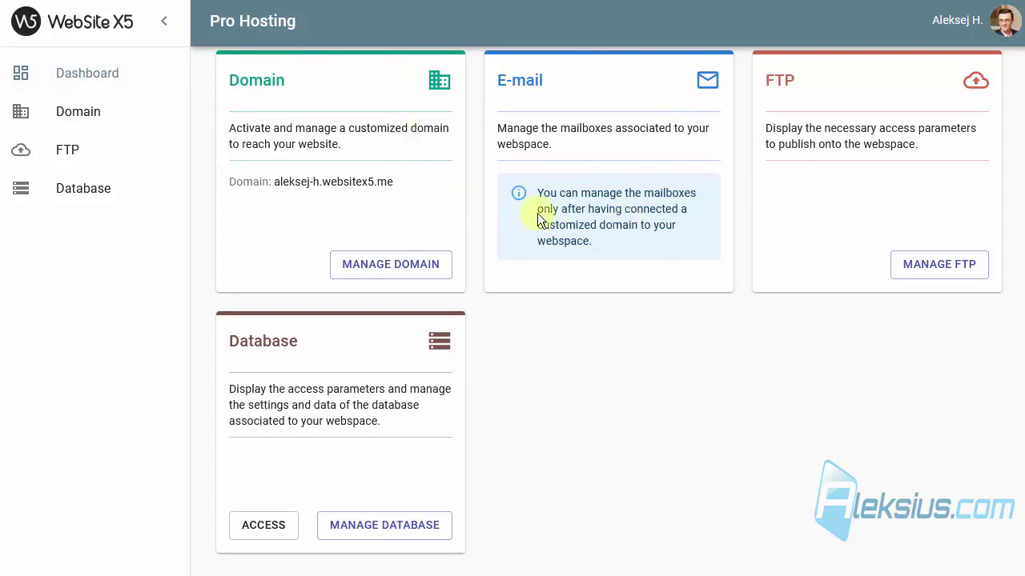
left_click(943, 273)
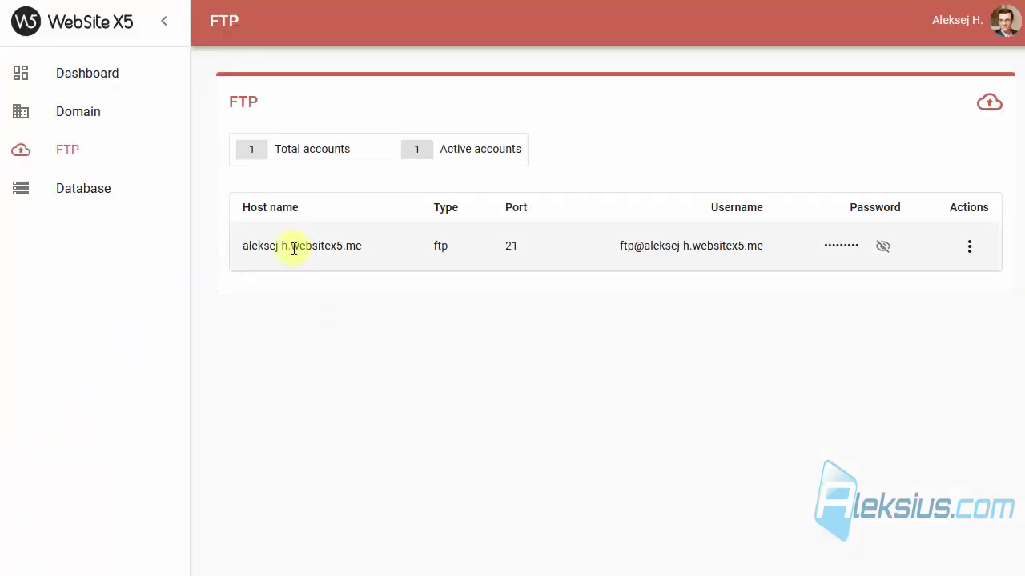
triple_click(294, 249)
key("ctrl+c")
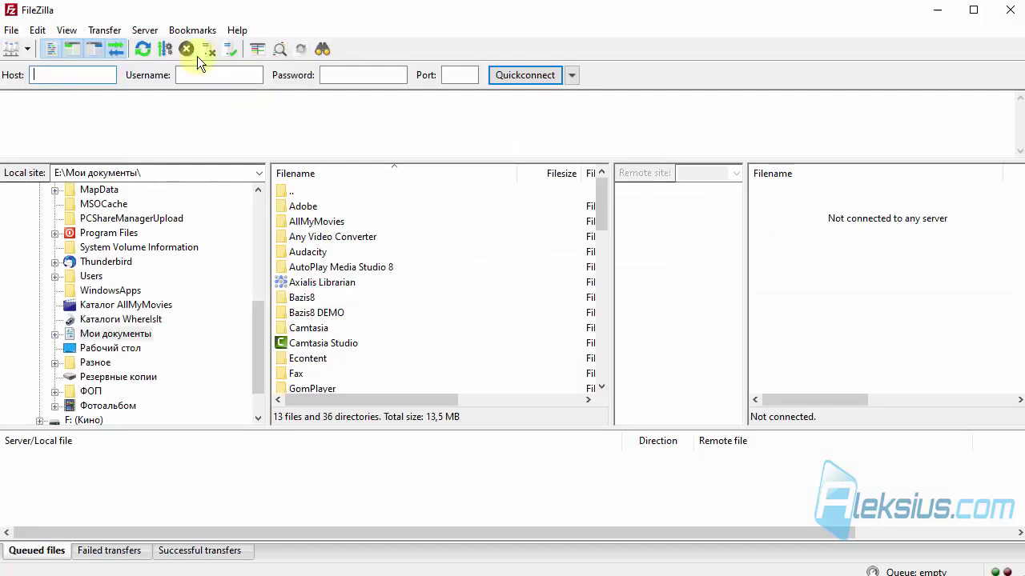
left_click(96, 76)
key("ctrl+v")
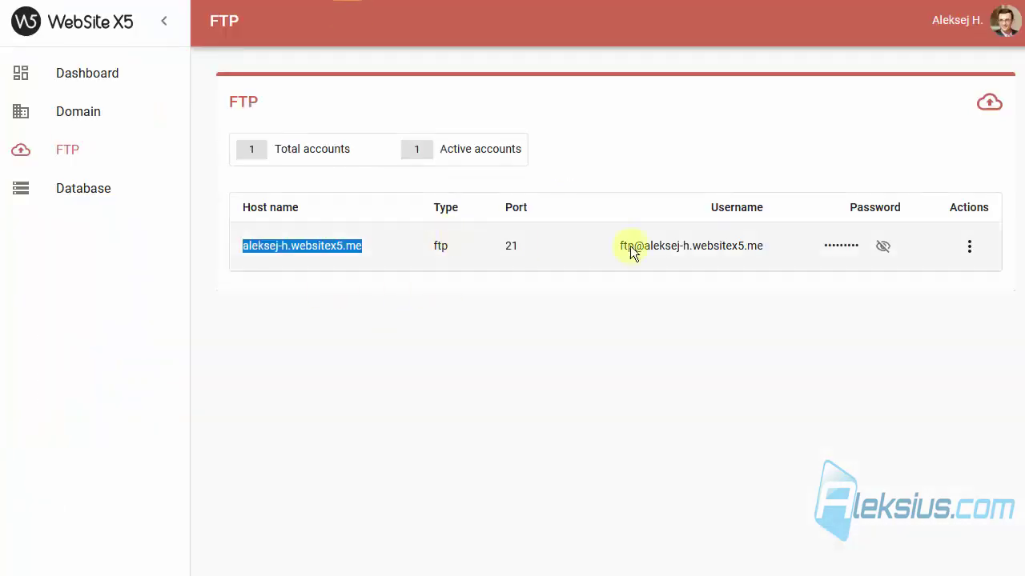
Copy the FTP account's username from the hosting panel into the Username field of FileZilla
triple_click(698, 253)
key("ctrl+c")
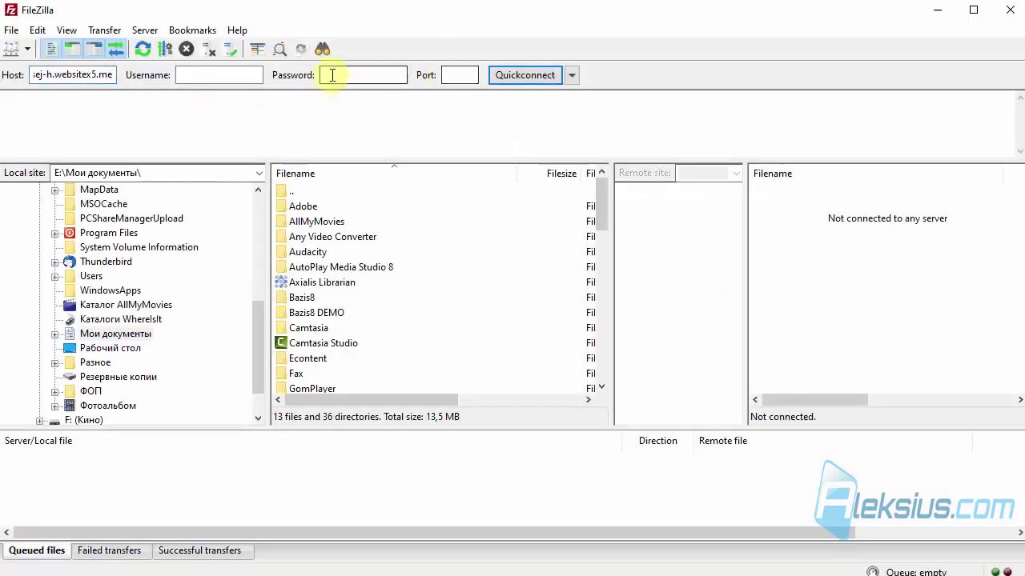
left_click(250, 72)
key("ctrl+v")
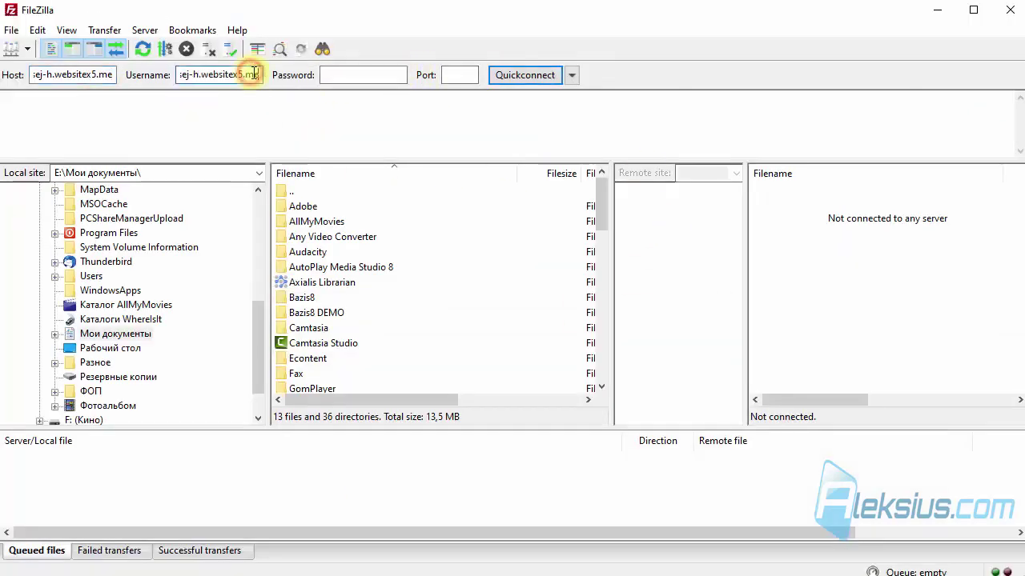
Paste the FTP account's password into the Password field and connect to the webspace
left_click(371, 75)
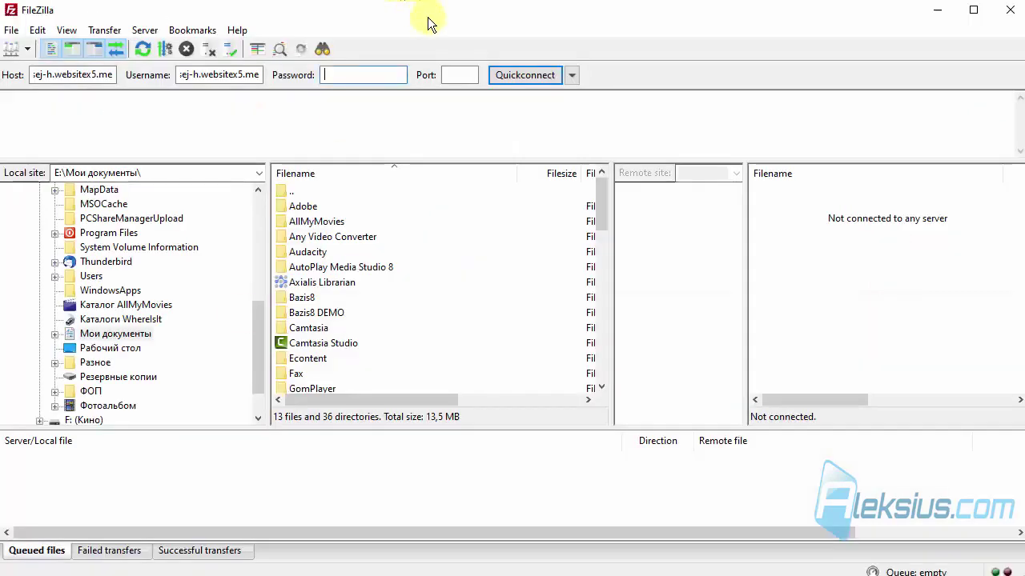
left_click(392, 74)
key("ctrl+v")
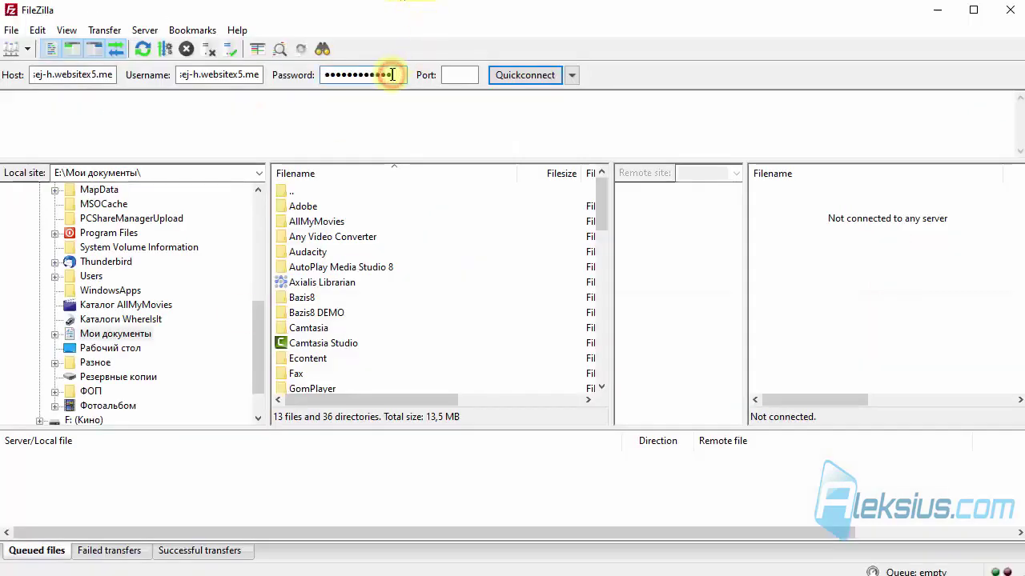
left_click(533, 79)
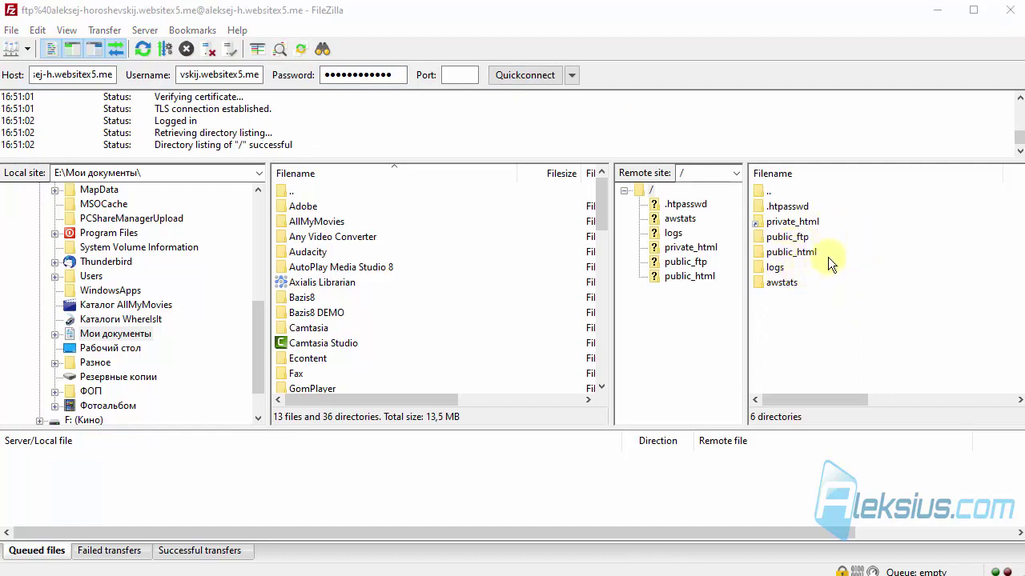
Browse the public_html, logs and awstats folders on the remote server, and minimize FileZilla
left_click(806, 257)
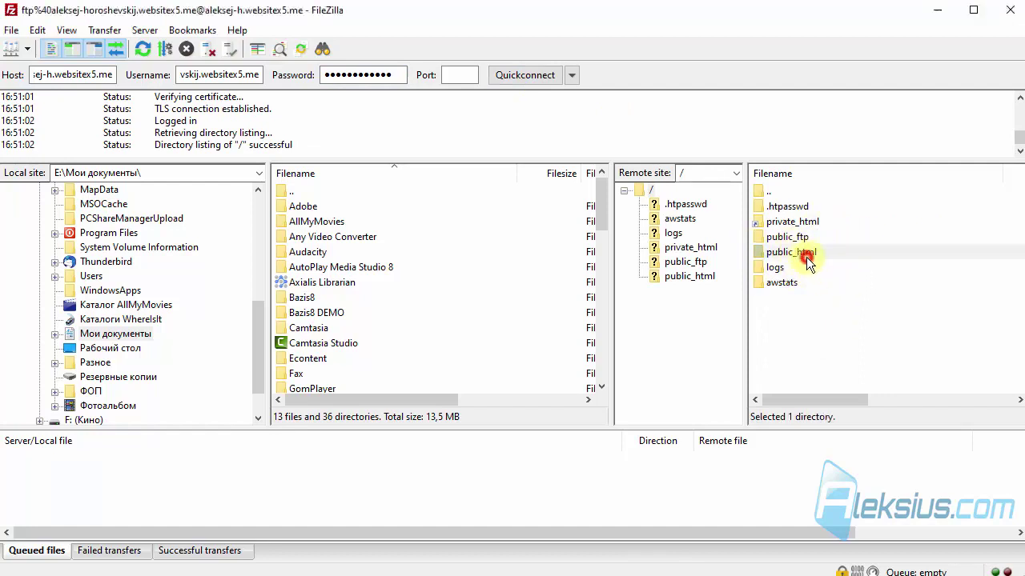
double_click(805, 252)
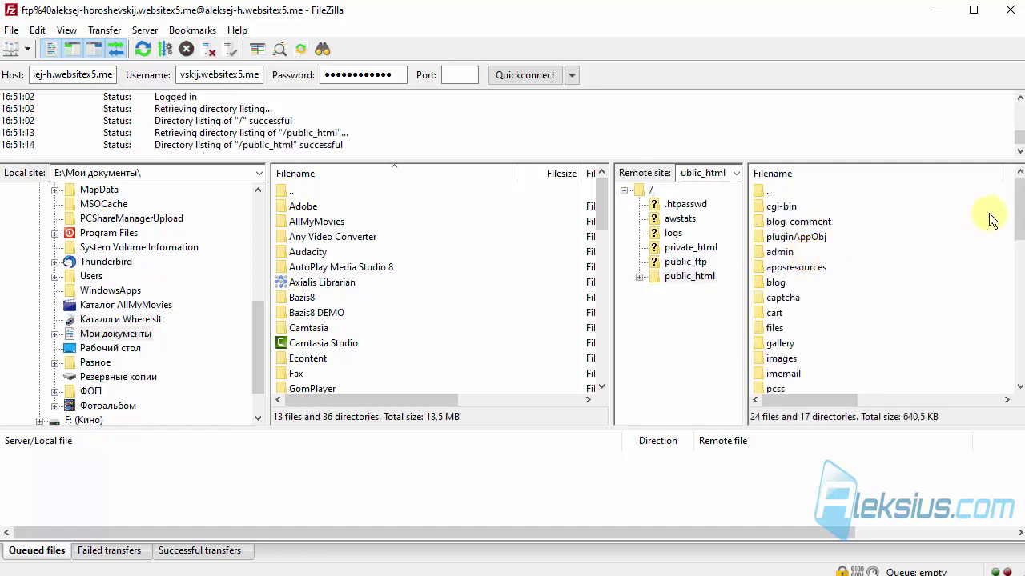
left_click_drag(1019, 208, 1017, 178)
left_click(671, 235)
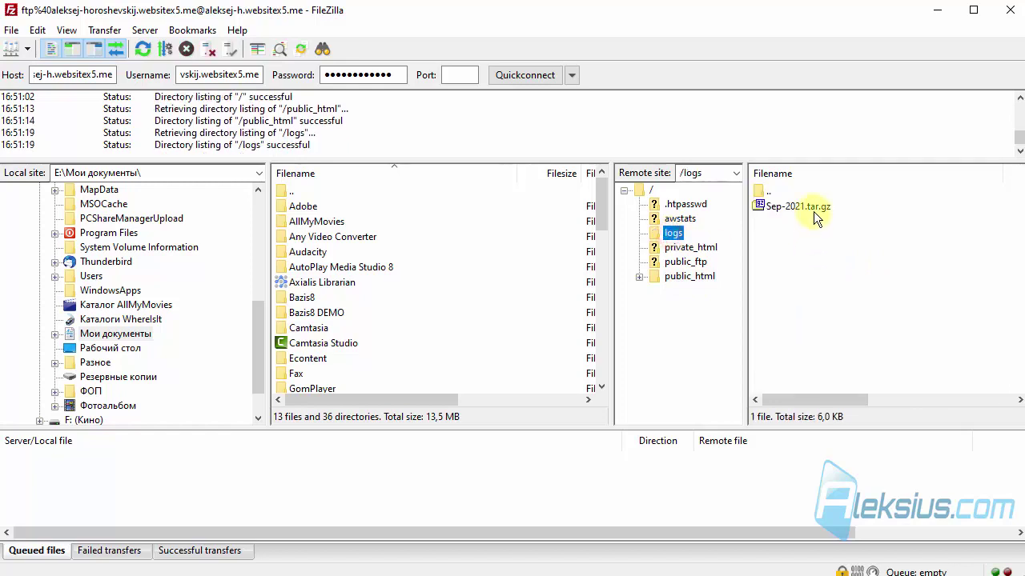
left_click(682, 220)
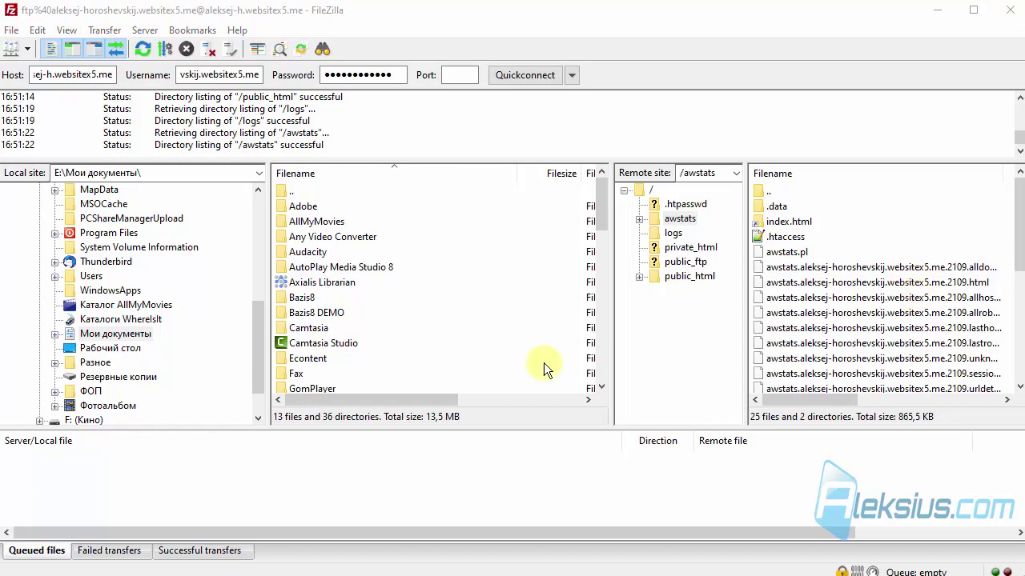
left_click(936, 23)
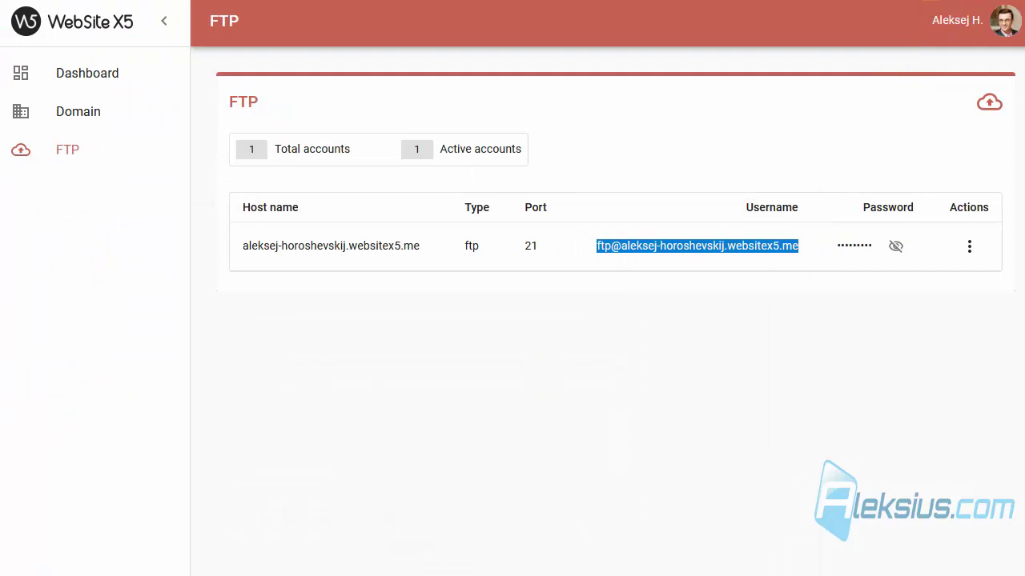
In WebSite X5, open the export's destination folder selection and browse the webspace root and its logs and awstats folders
key("alt+Tab")
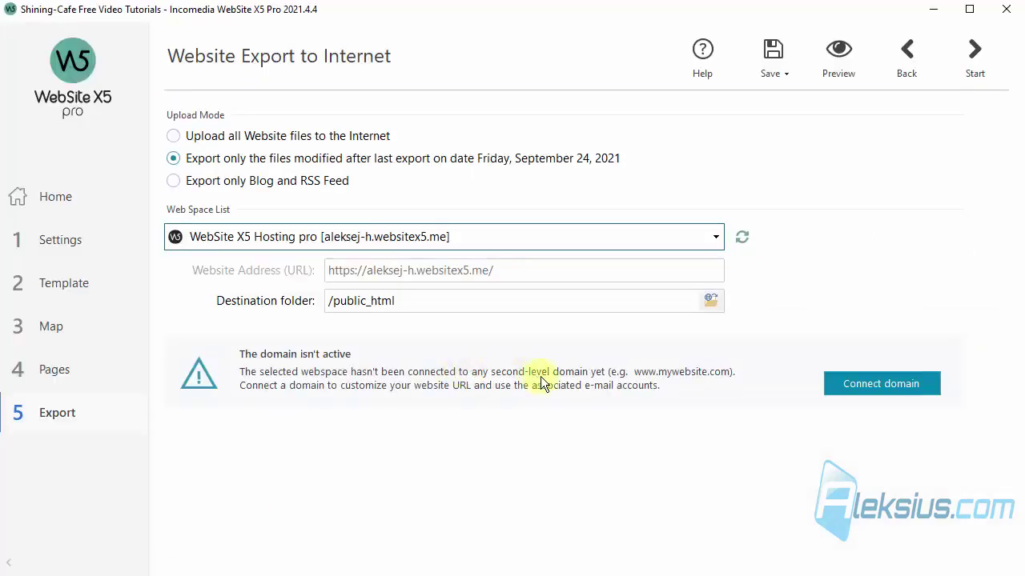
left_click(711, 301)
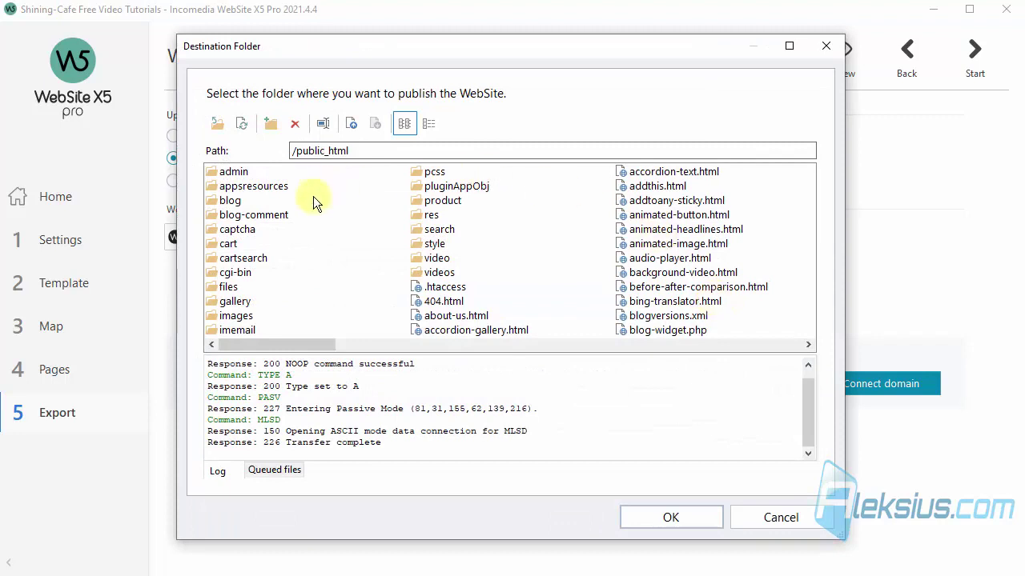
left_click(218, 124)
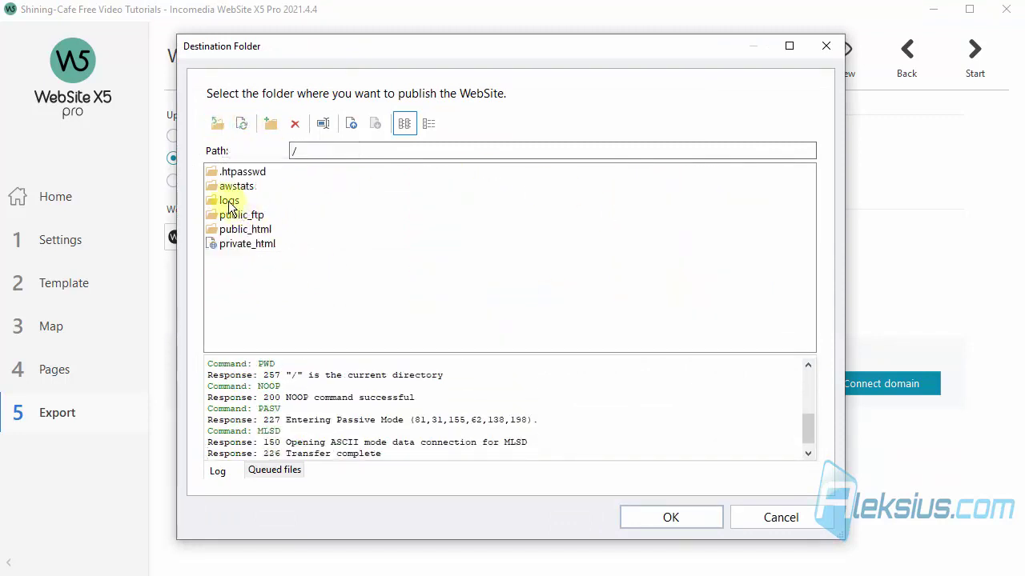
left_click(228, 200)
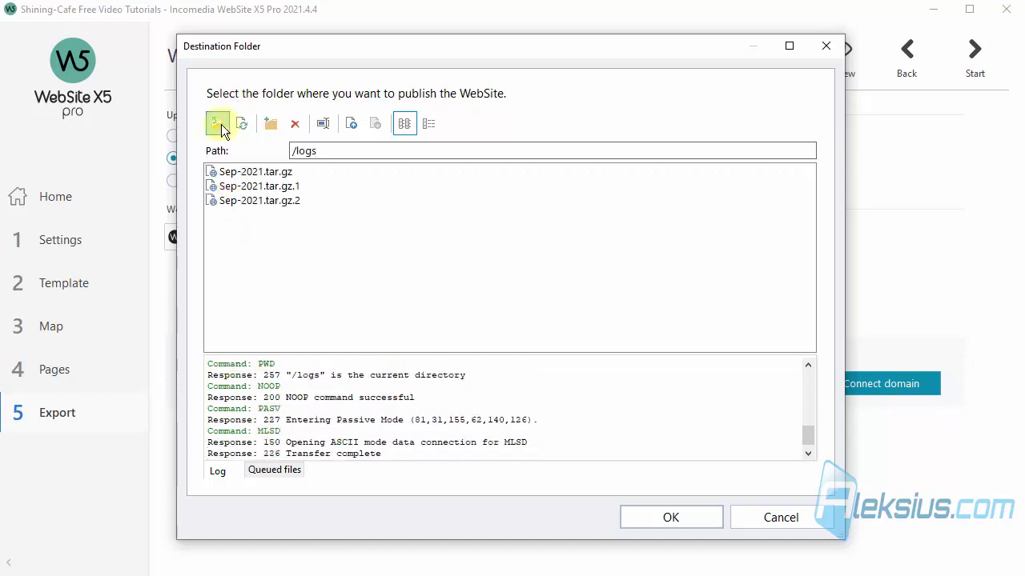
left_click(220, 125)
left_click(239, 186)
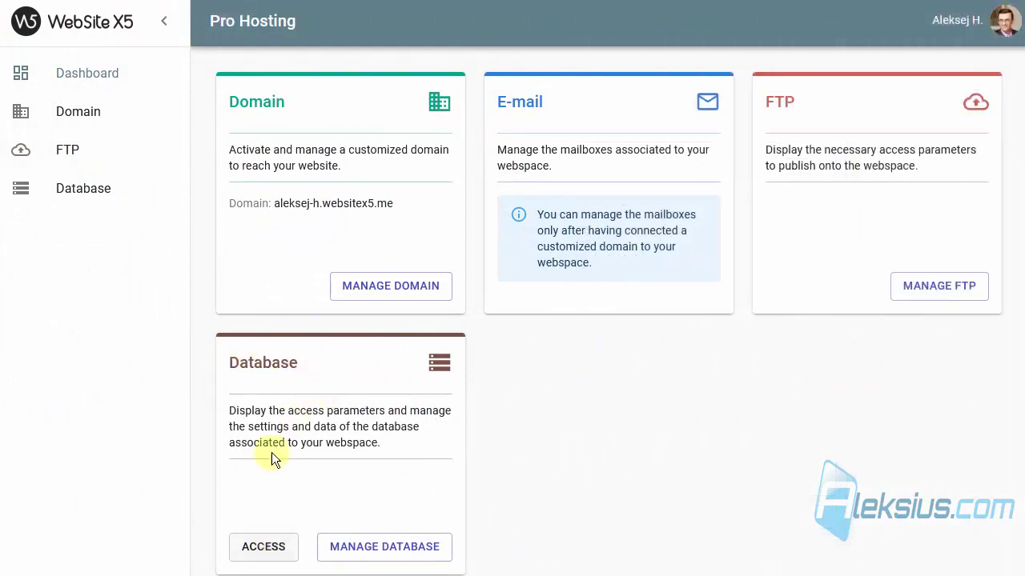
Open the Pro Hosting database access and management pages, and copy the database username into the phpMyAdmin login form
left_click(273, 548)
left_click(379, 544)
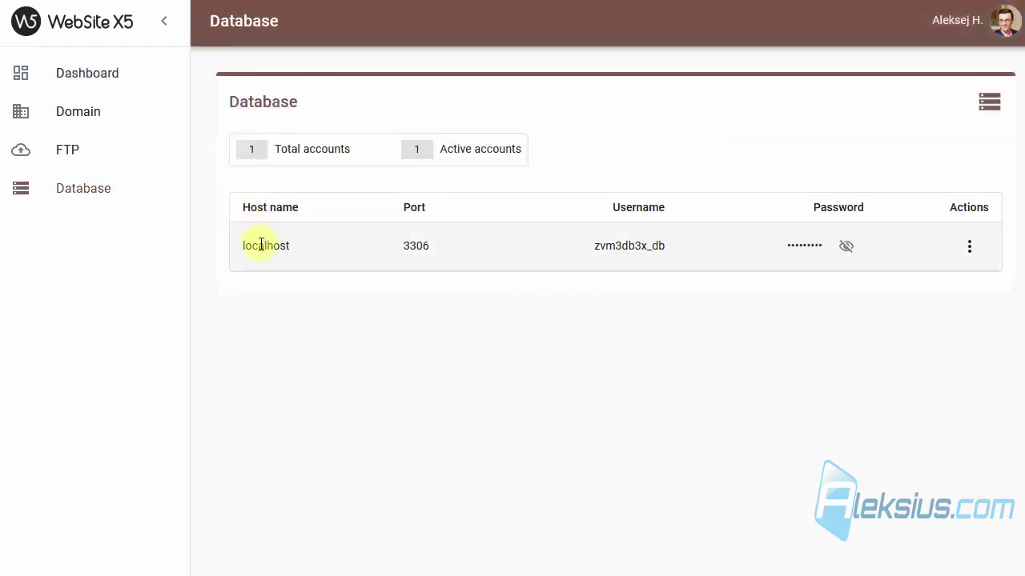
double_click(629, 248)
key("ctrl+c")
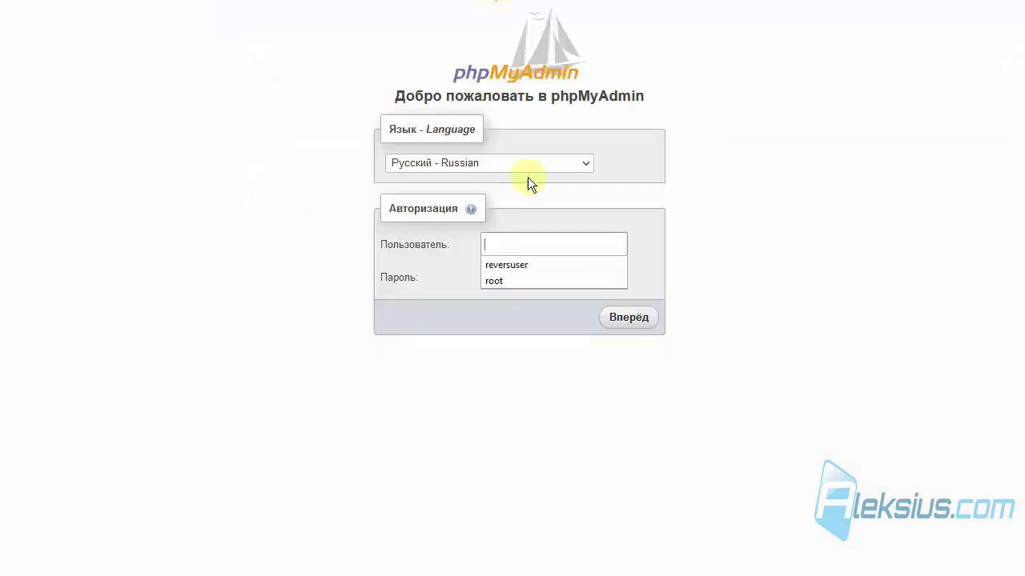
left_click(507, 248)
key("ctrl+v")
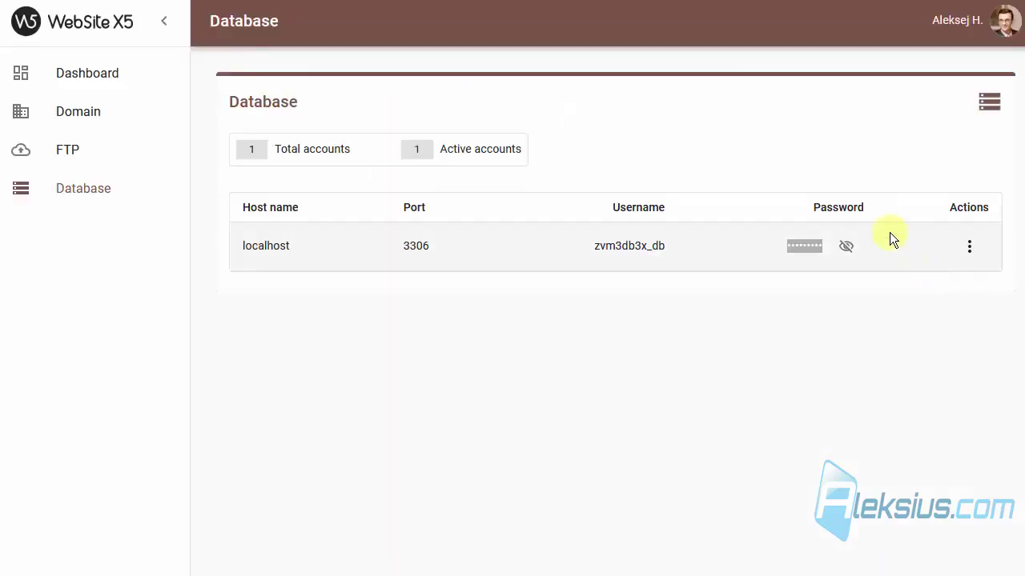
Copy the database password into the phpMyAdmin login form, sign in and open the webspace's database to view its tables
left_click(889, 233)
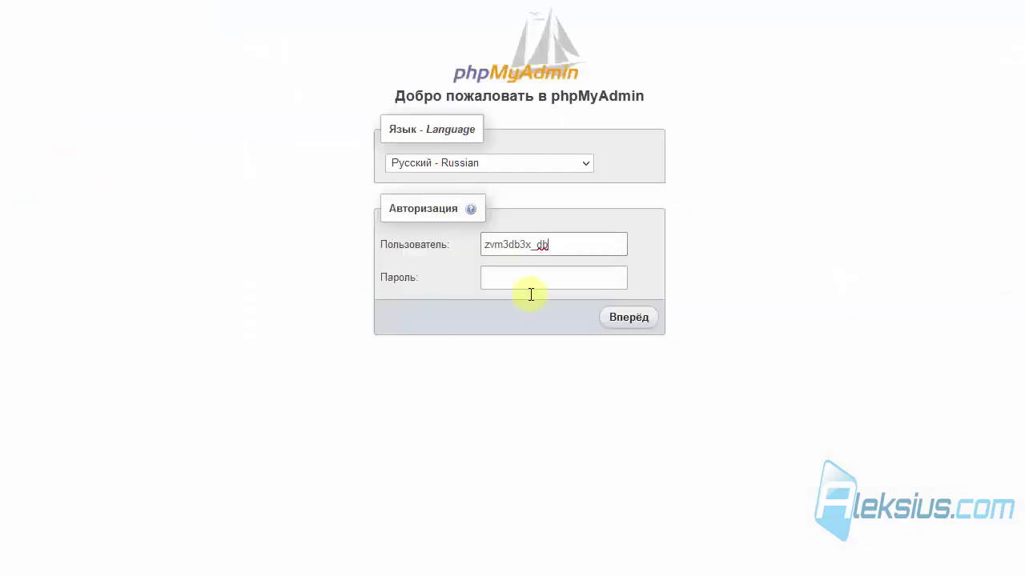
left_click(530, 278)
key("ctrl+v")
left_click(630, 318)
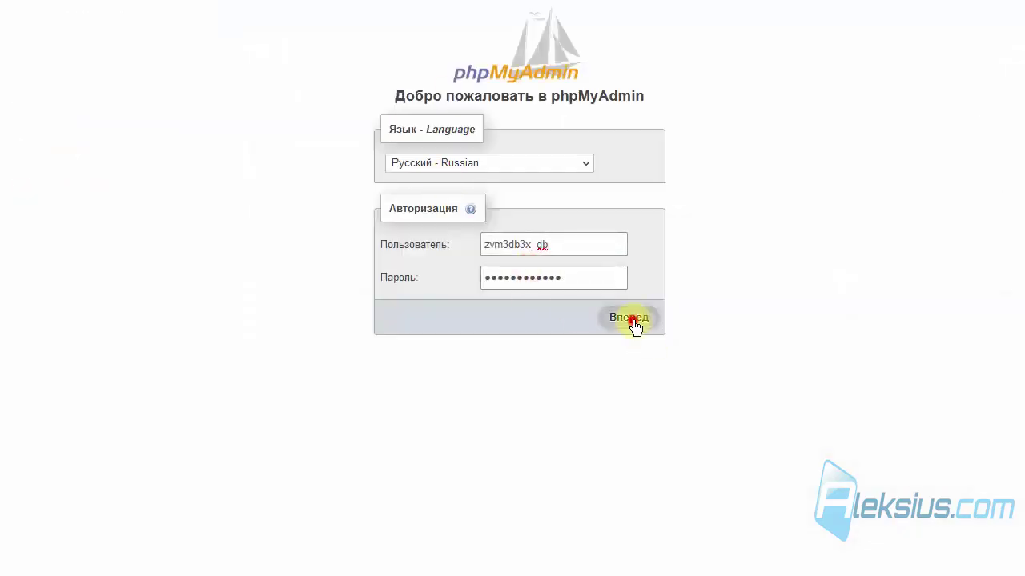
left_click(379, 147)
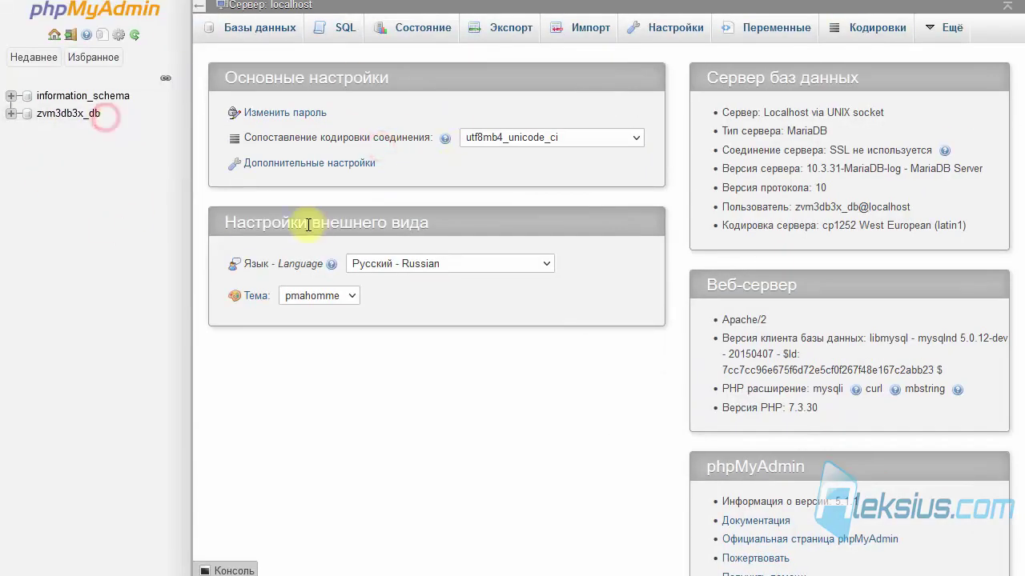
left_click(90, 116)
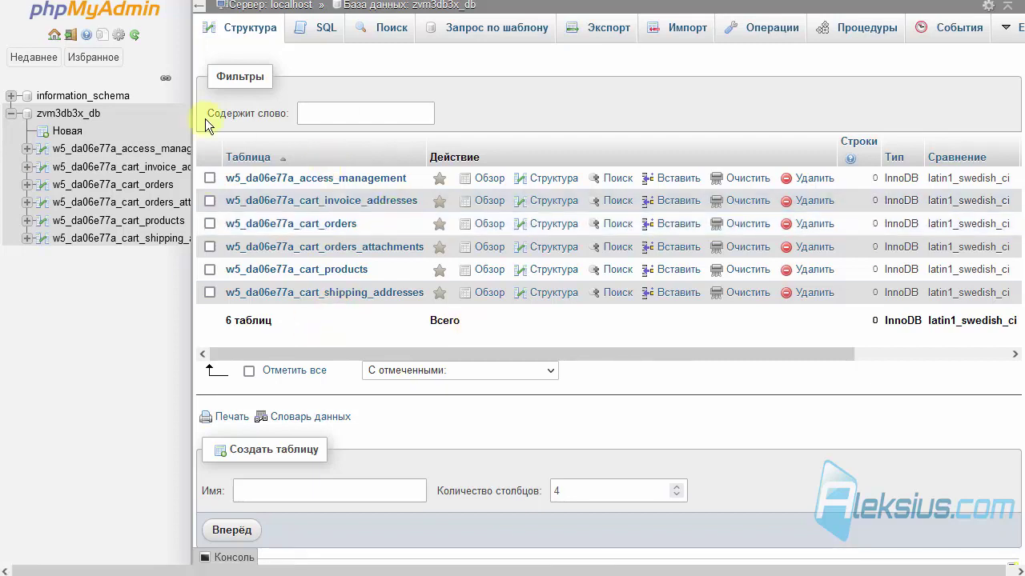
left_click(80, 37)
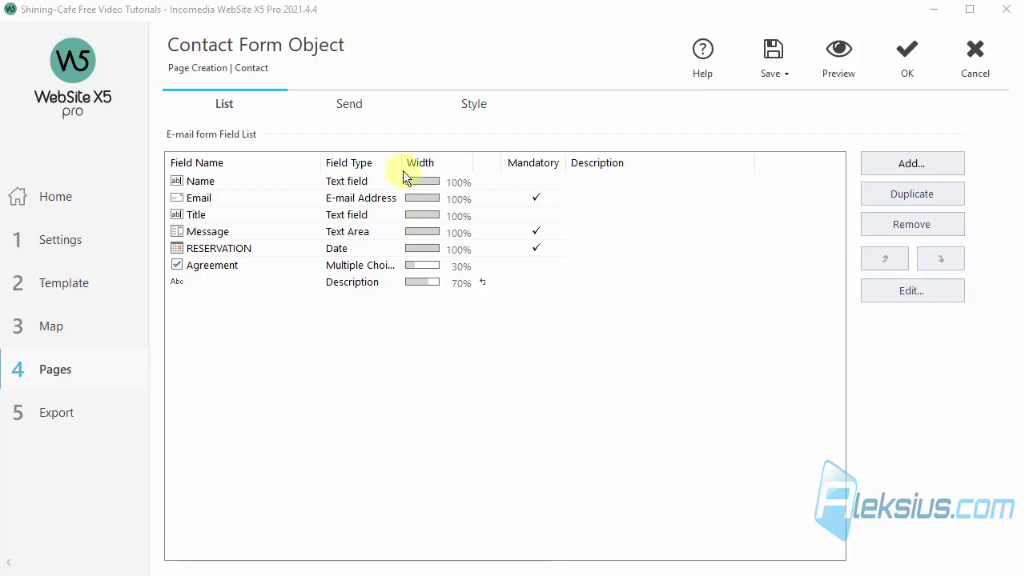
In WebSite X5, examine the Contact Form Object's sending settings and its confirmation options after sending
left_click(352, 106)
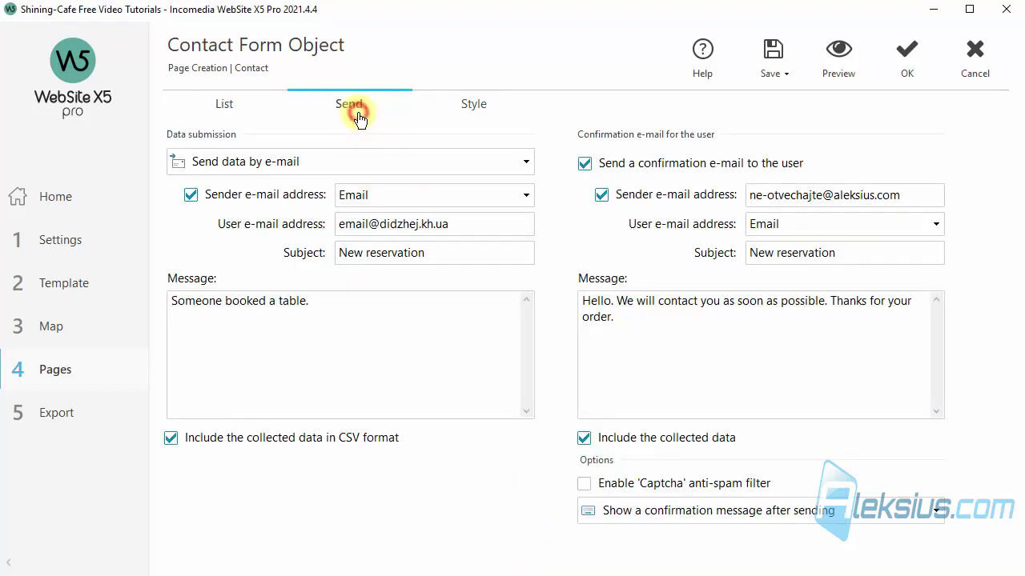
left_click(841, 513)
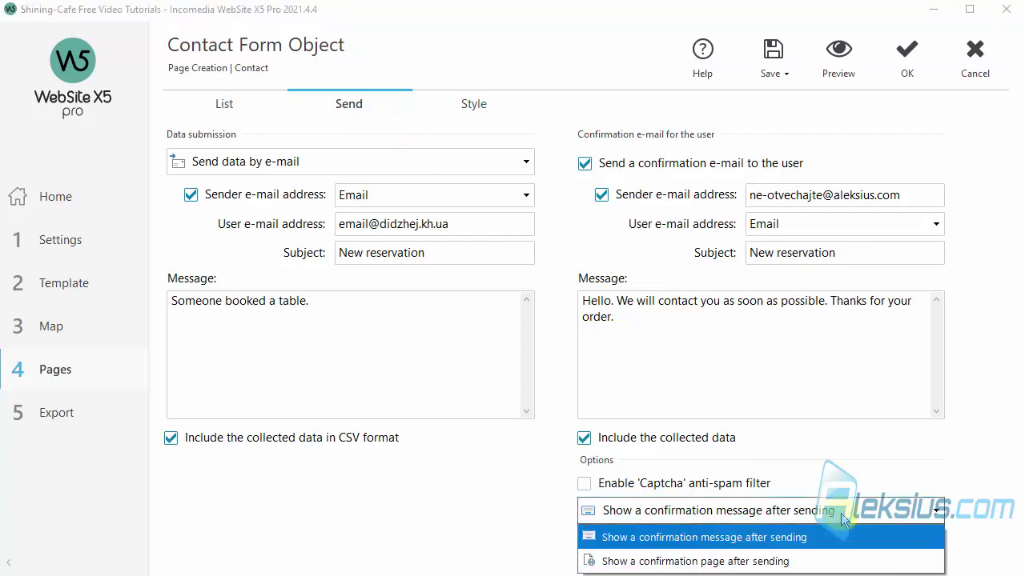
left_click(842, 516)
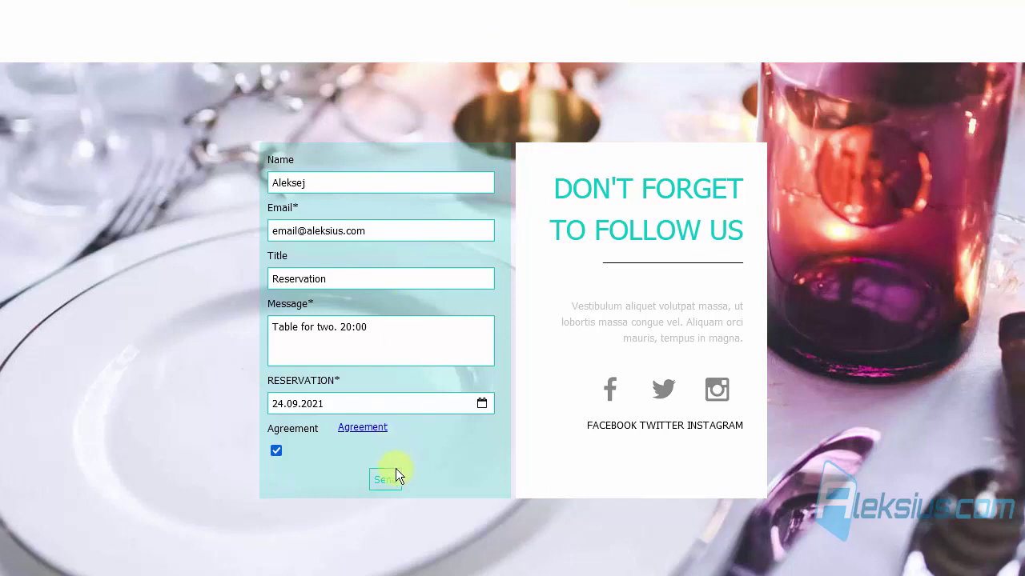
Send the filled-in reservation form on the website and copy the line "Your message was successfully sent." from the confirmation
left_click(387, 484)
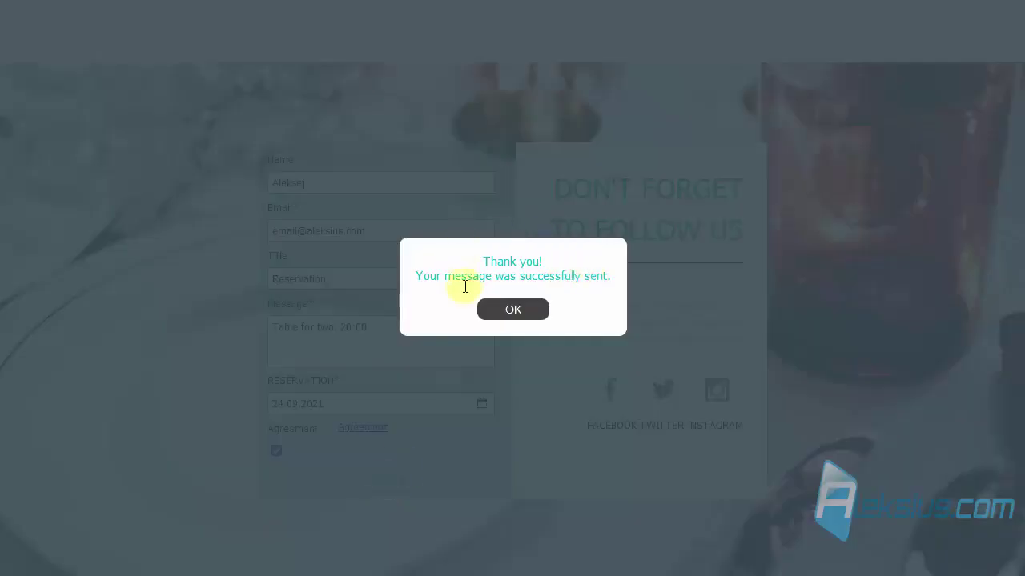
triple_click(558, 270)
key("ctrl+c")
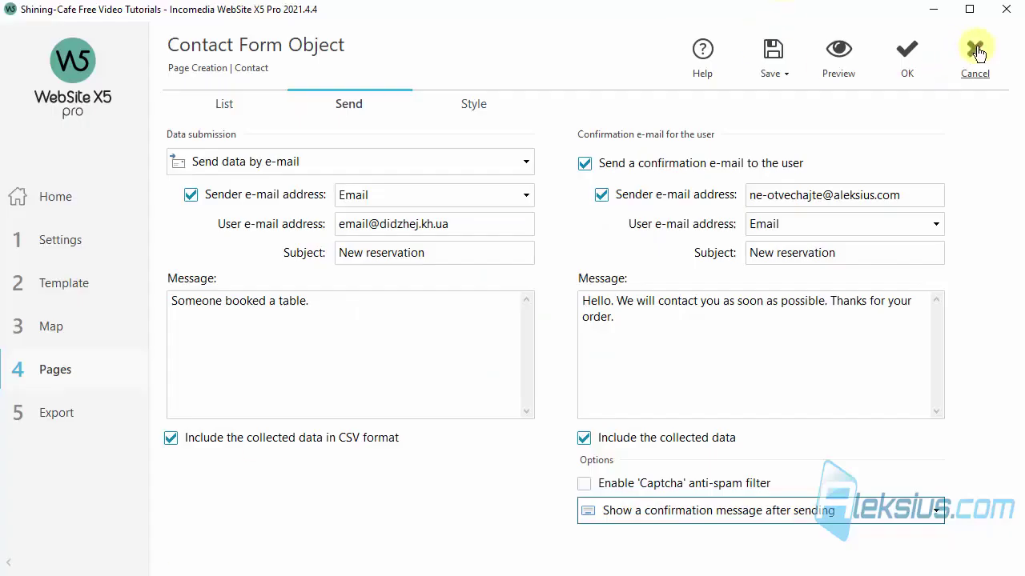
Cancel the Contact Form Object settings and open Language Content Management from the website's General information settings
left_click(973, 47)
left_click(71, 238)
left_click(259, 156)
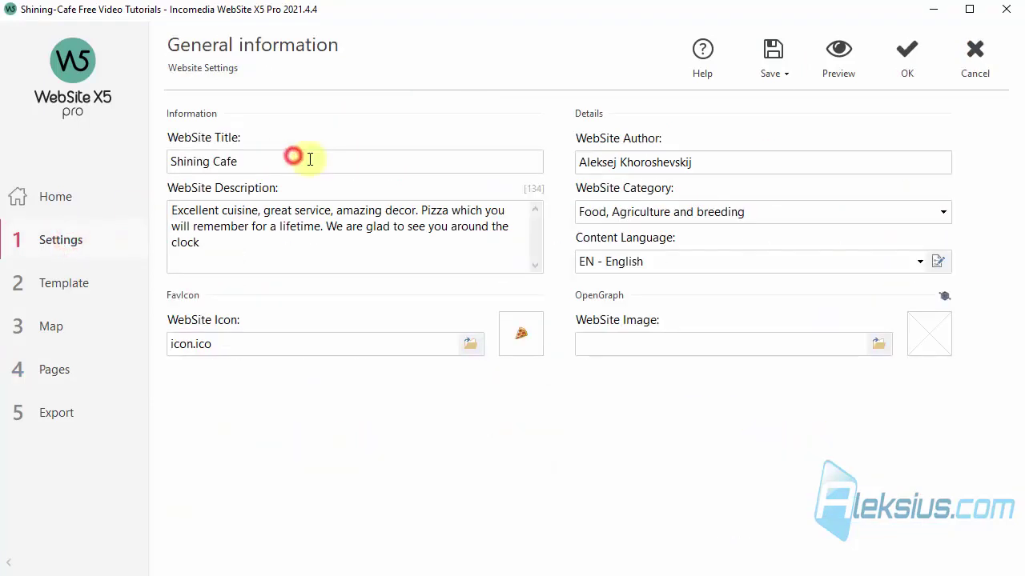
left_click(938, 262)
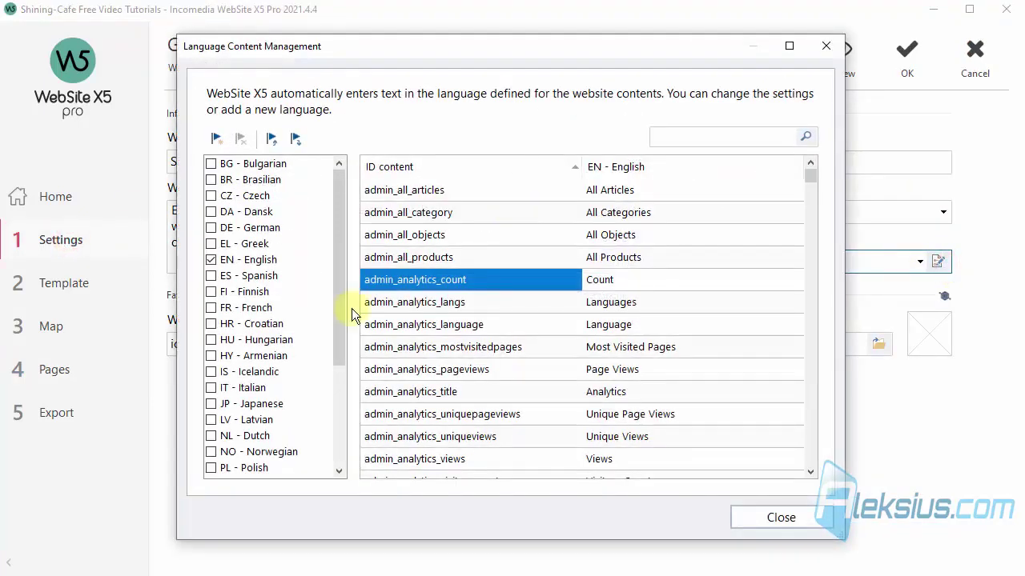
Search the English content texts for the copied message "Your message was successfully sent."
left_click(272, 261)
left_click(732, 136)
key("ctrl+v")
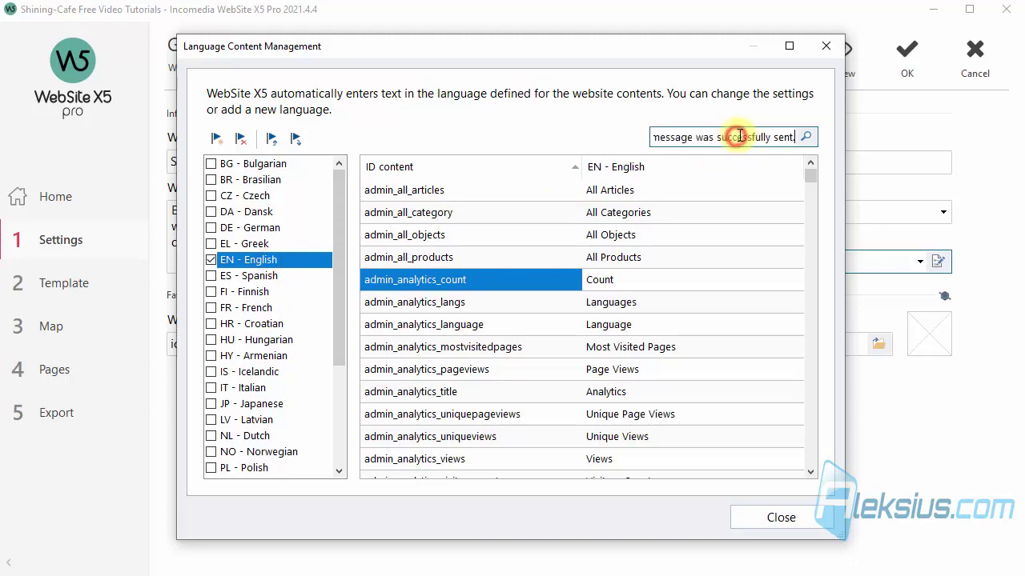
left_click(817, 135)
scroll(709, 412, "down", 3)
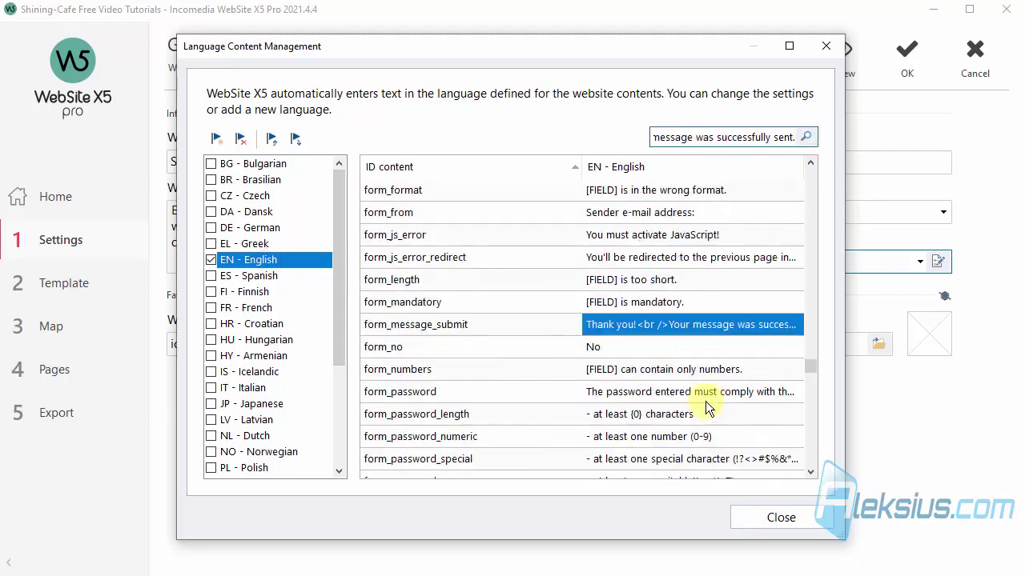
double_click(687, 257)
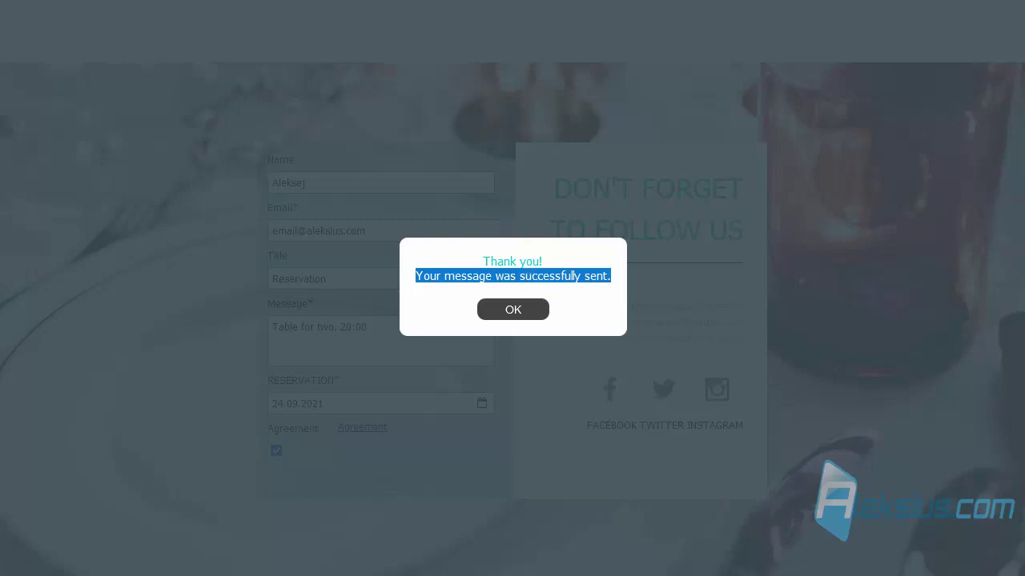
Dismiss the form's sending confirmation on the website and examine the date picker of the RESERVATION field
left_click(526, 465)
left_click(482, 405)
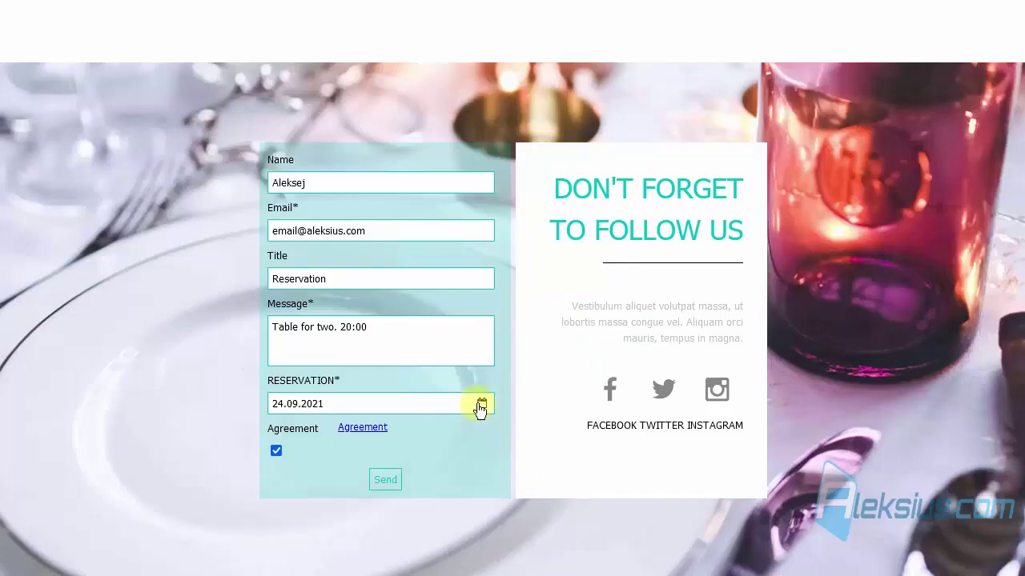
left_click(367, 382)
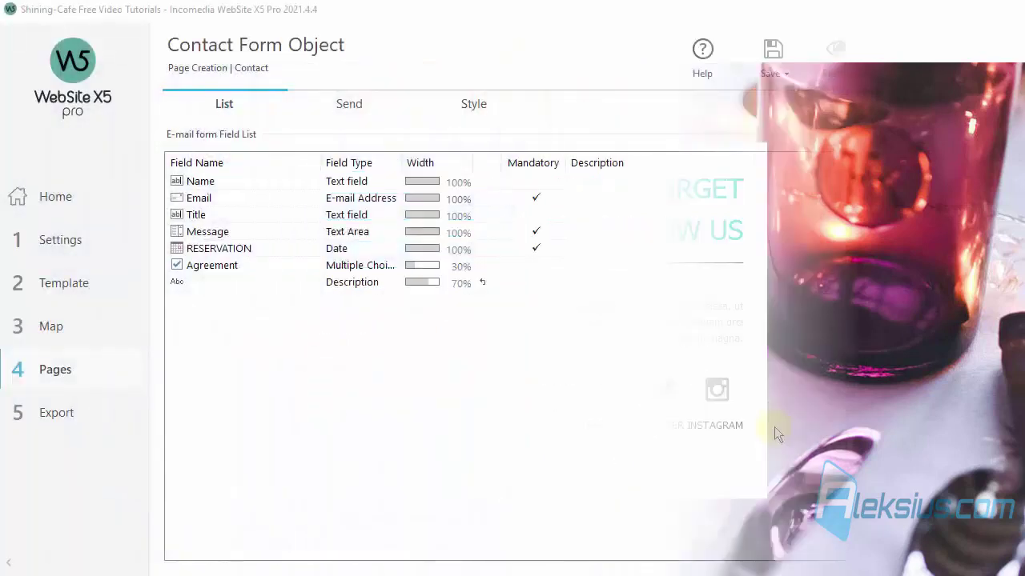
Start adding an Agreement Conditions field to the contact form with the sample conditions text "рыуерыук"
left_click(929, 165)
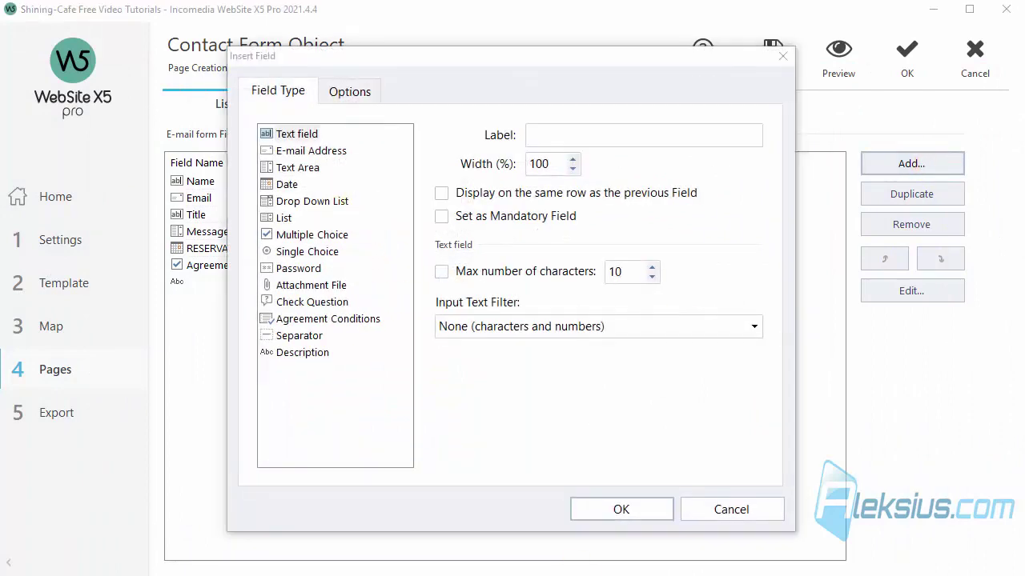
left_click(342, 324)
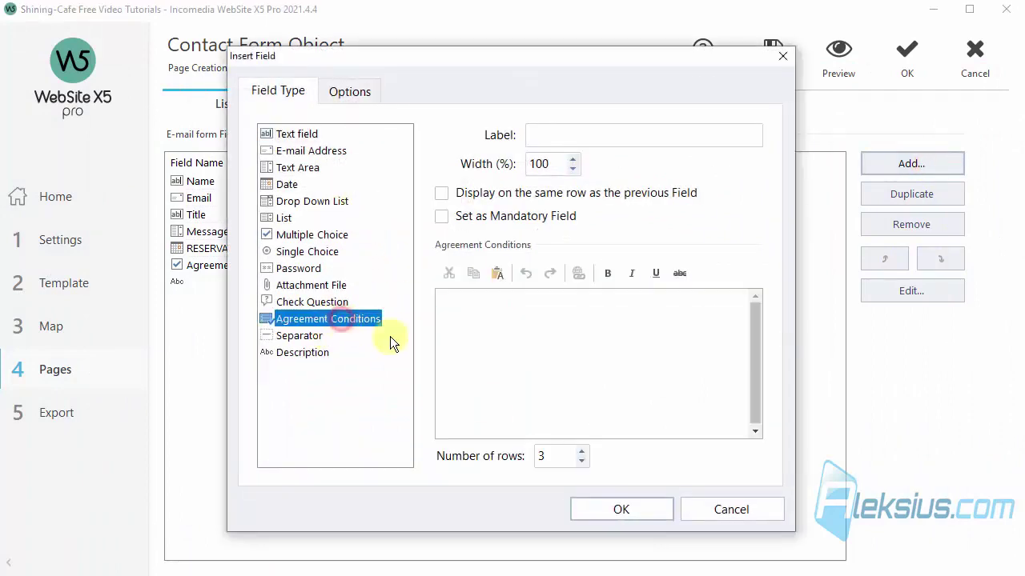
left_click(450, 317)
type("рыуерыук")
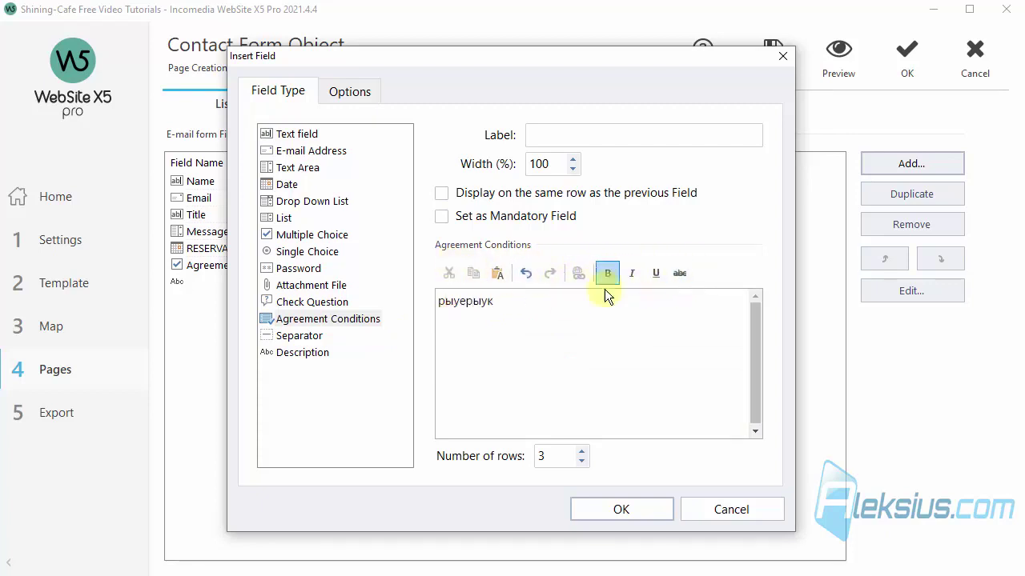
Change the new field's type to Text field and open its Input Text Filter options
left_click(298, 134)
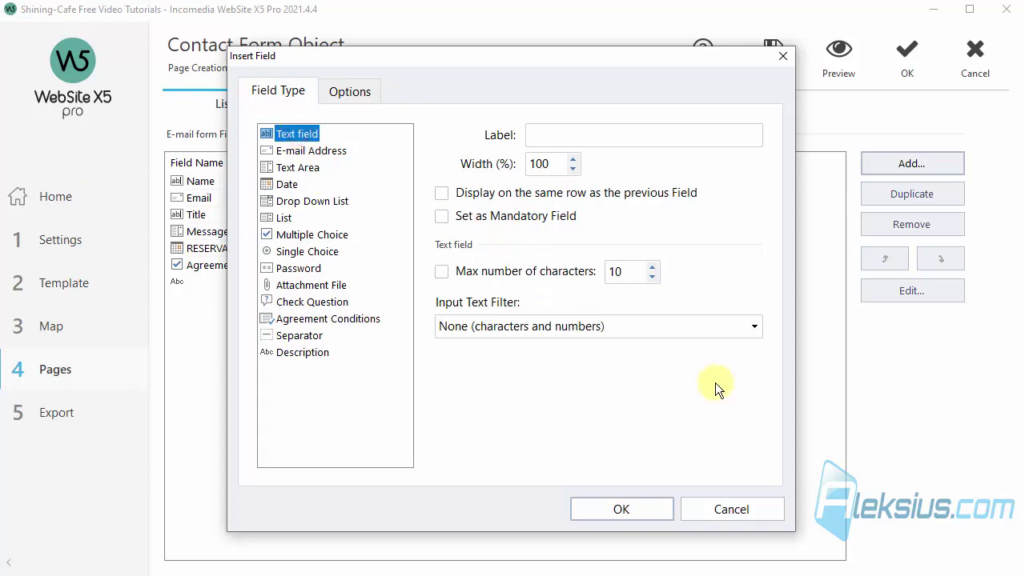
left_click(633, 327)
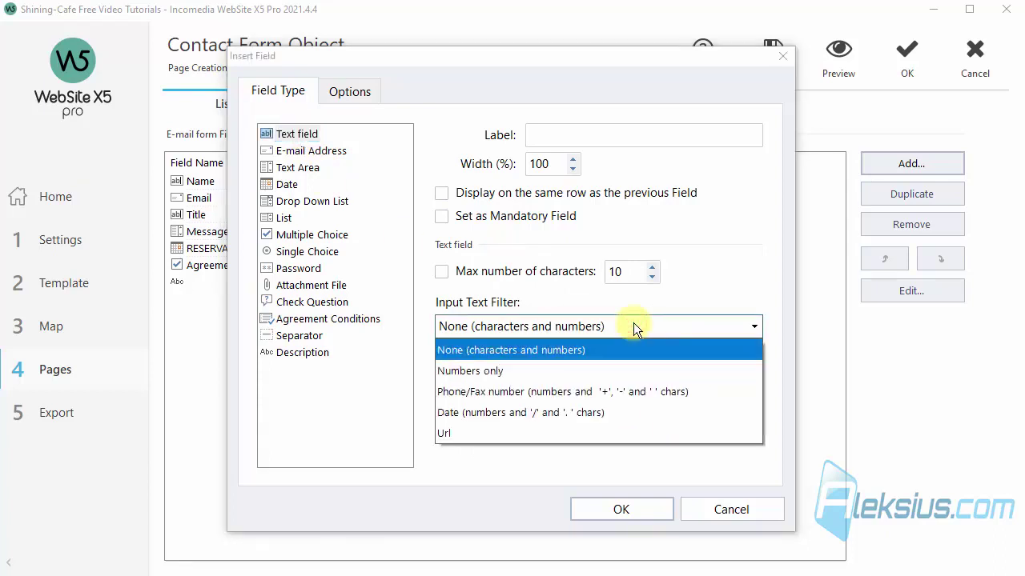